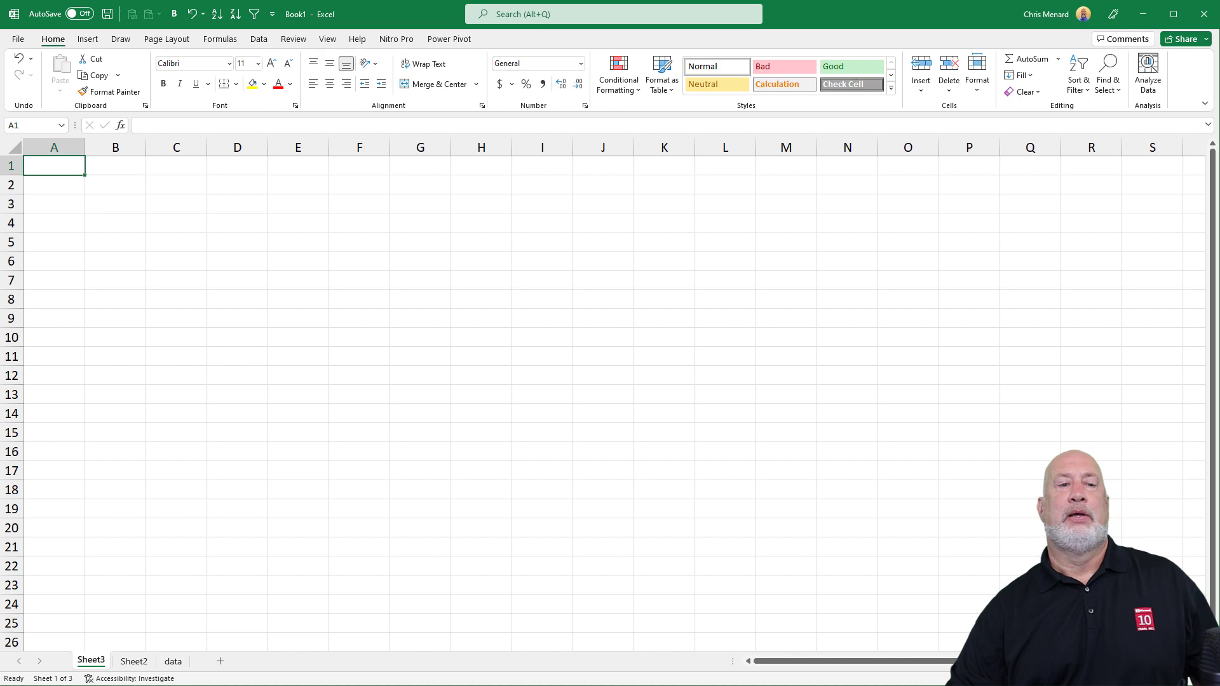
Insert the first customer table JPG from the Desktop as a picture on Sheet3
click(88, 40)
click(156, 90)
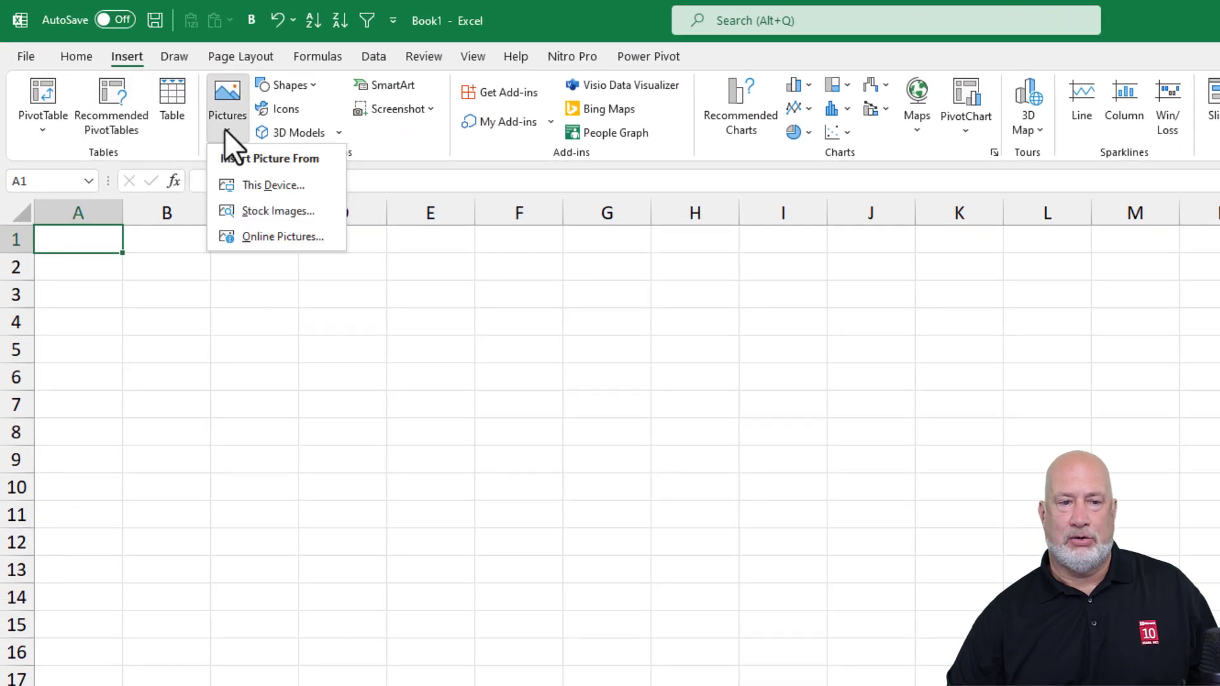
click(262, 191)
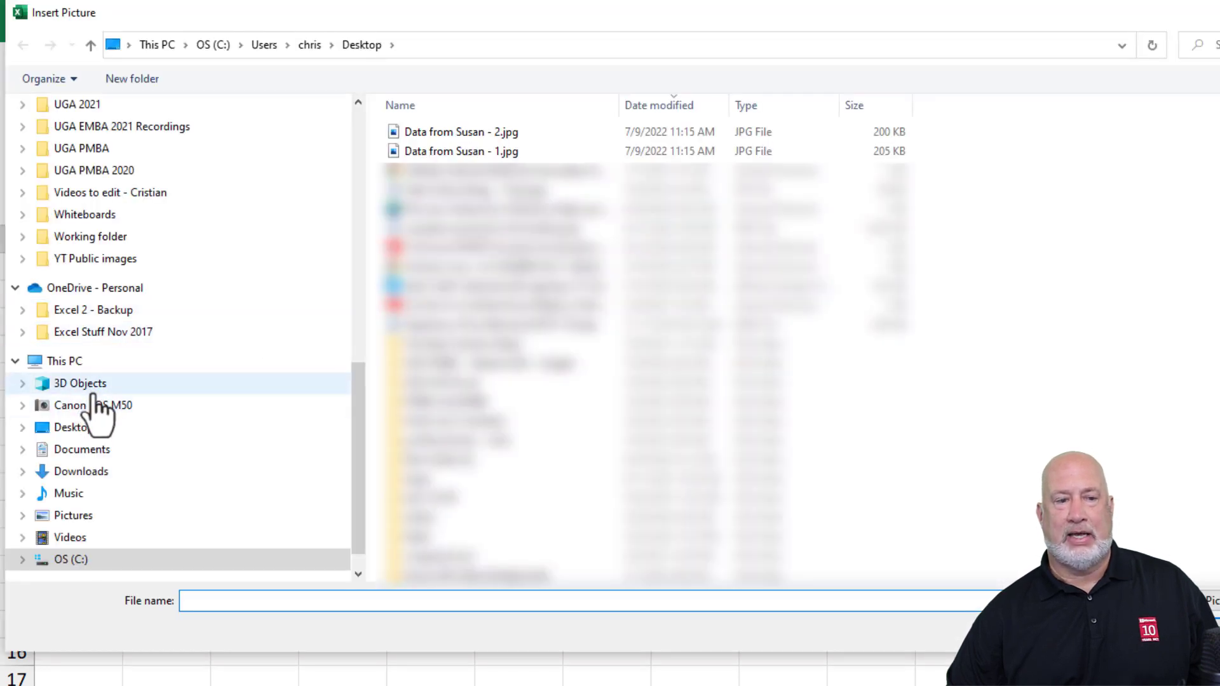
click(96, 427)
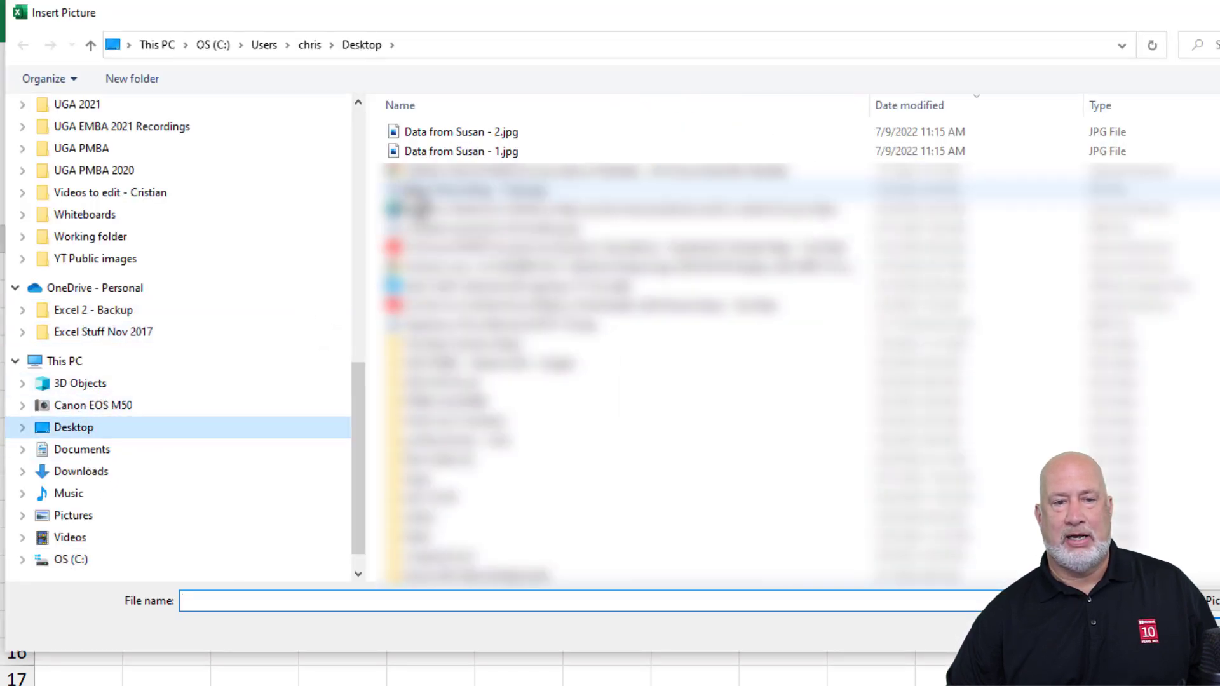
double_click(434, 152)
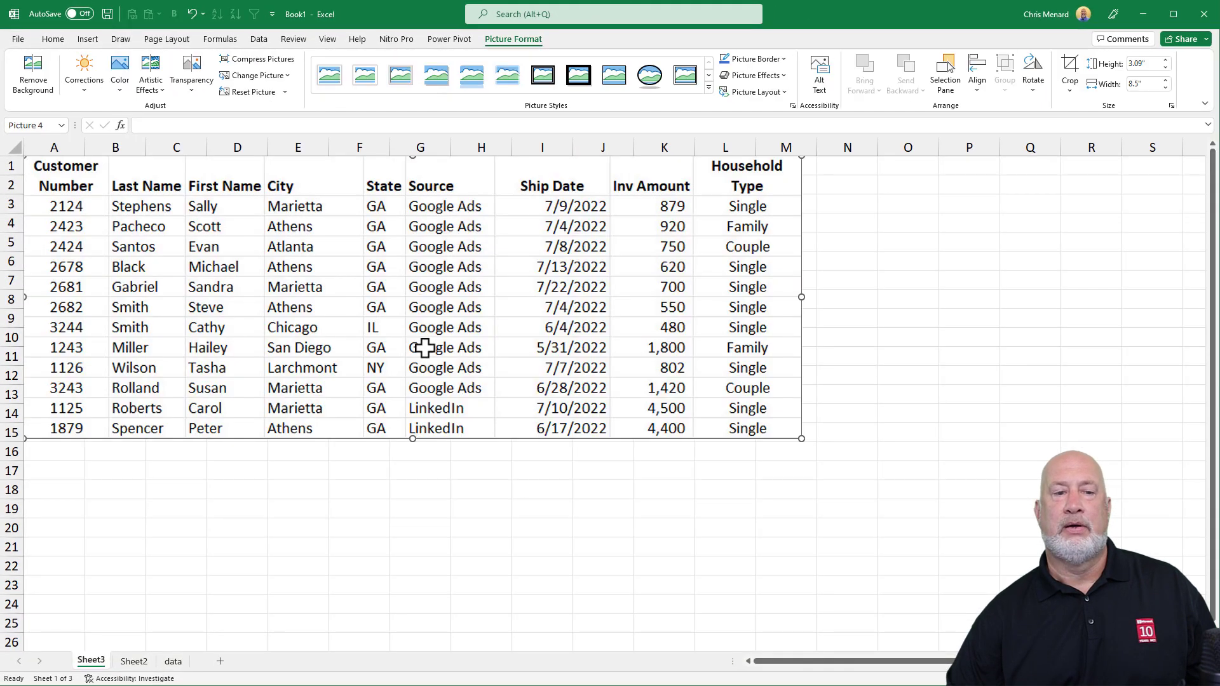
Move the table picture near column B, then switch to the empty Sheet2
drag(444, 357, 546, 399)
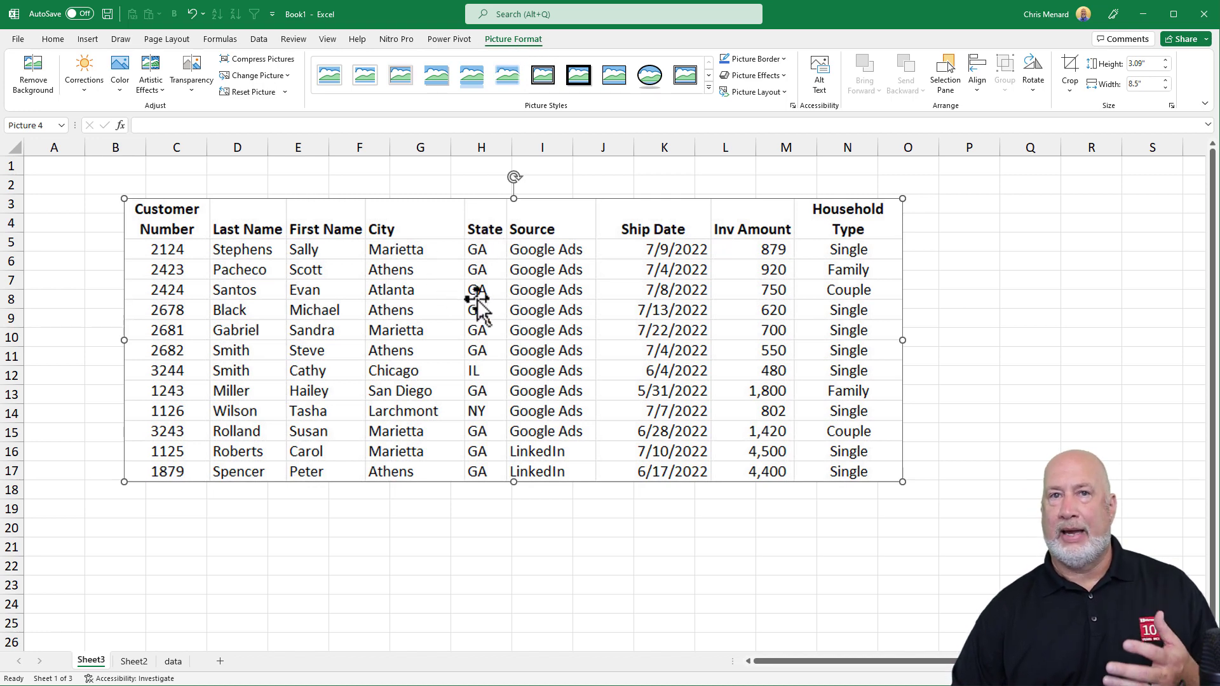
drag(476, 311, 427, 303)
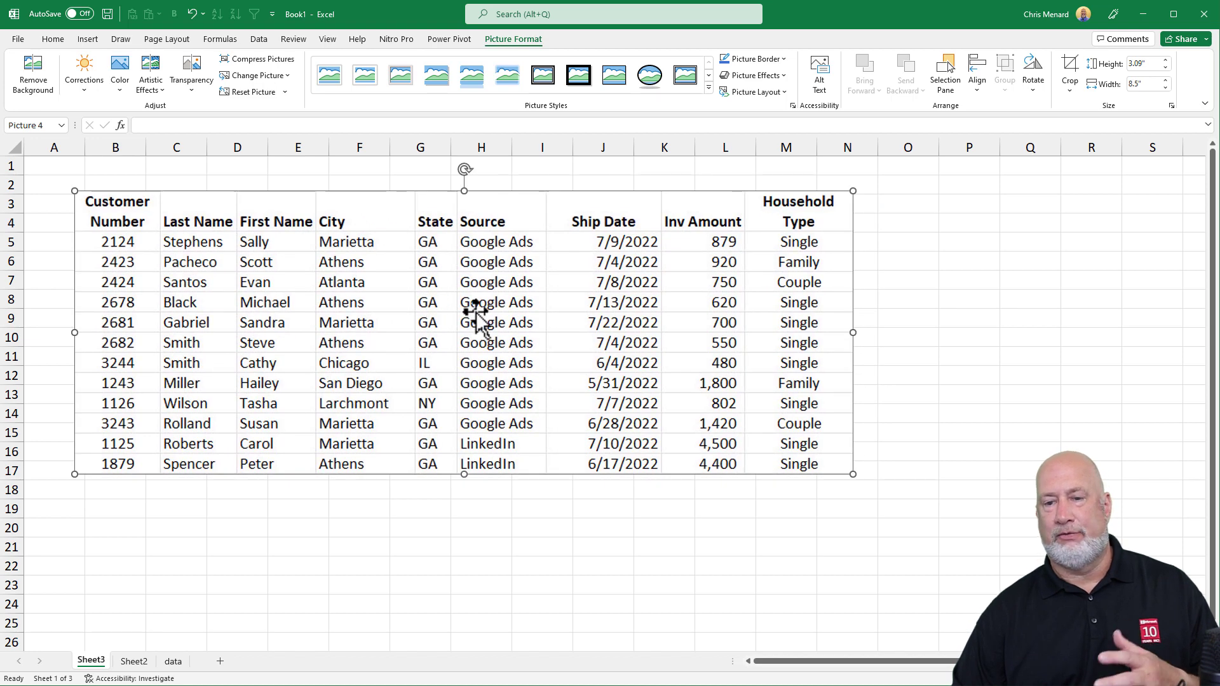
click(134, 661)
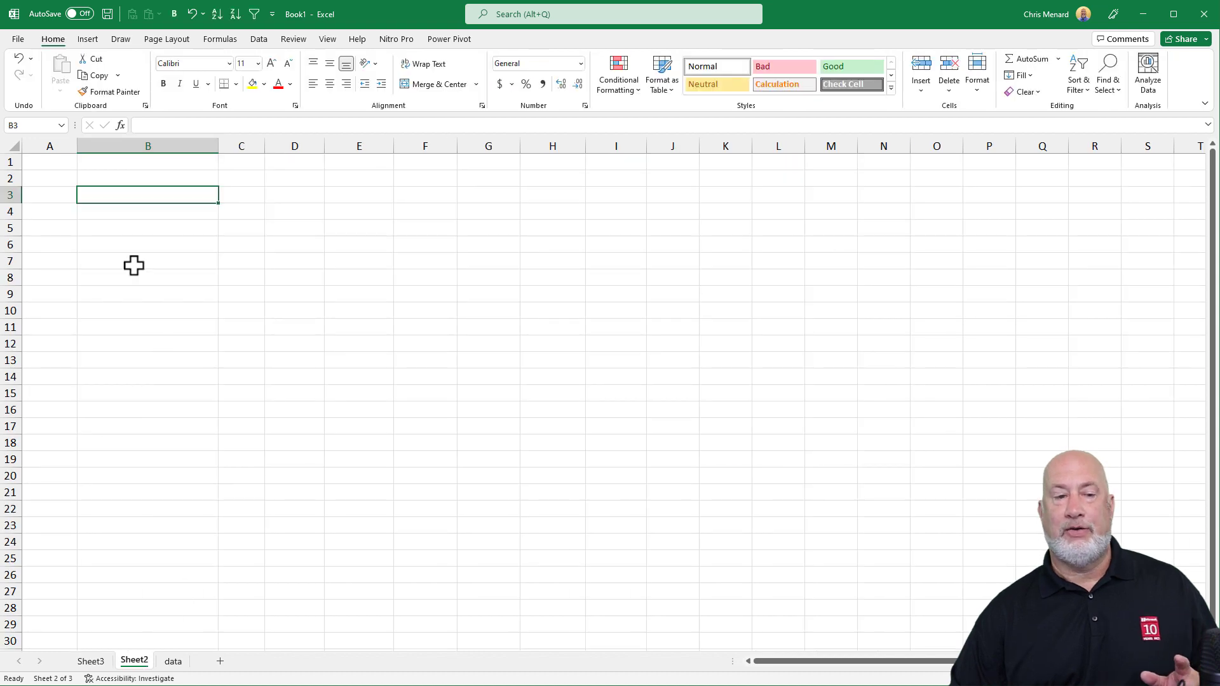
From cell A1 on Sheet2, bring up the Data tab's From Picture import choices
click(64, 169)
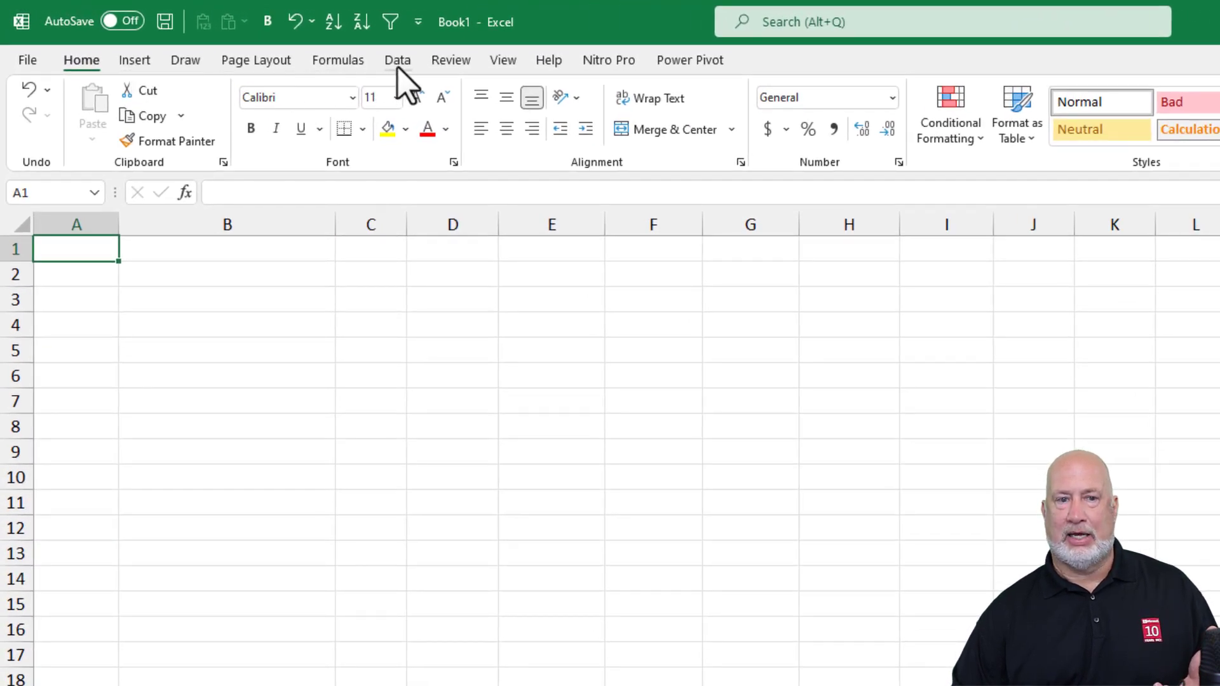
click(398, 63)
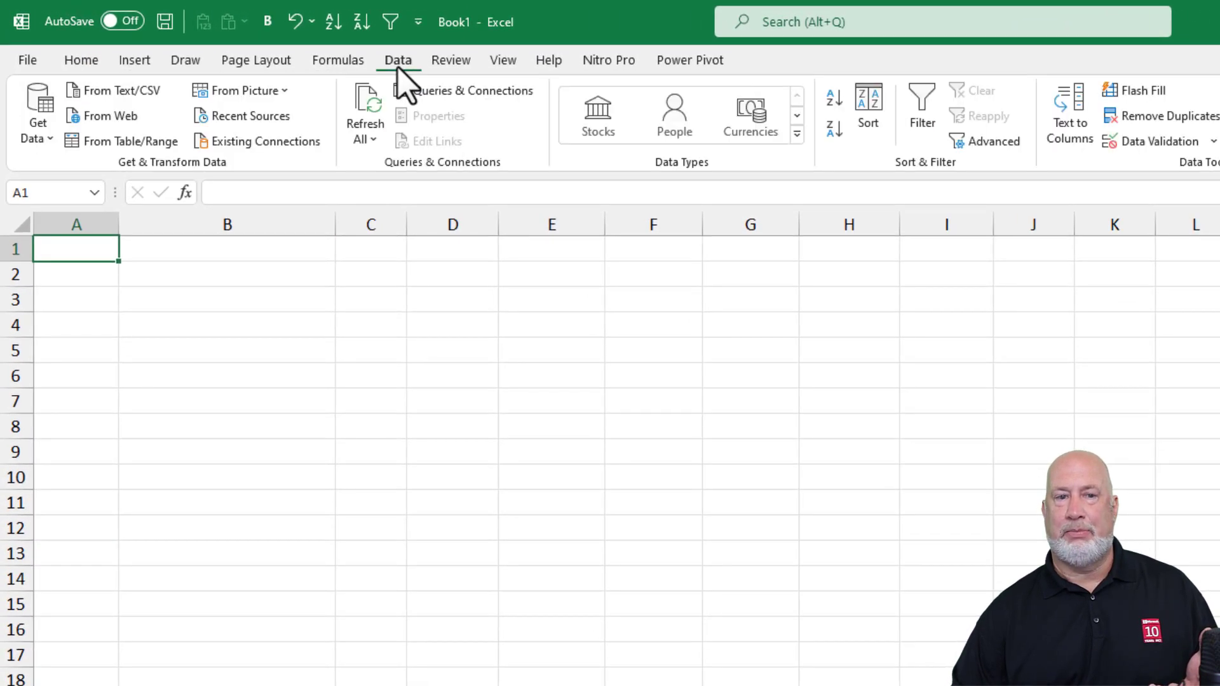
click(279, 93)
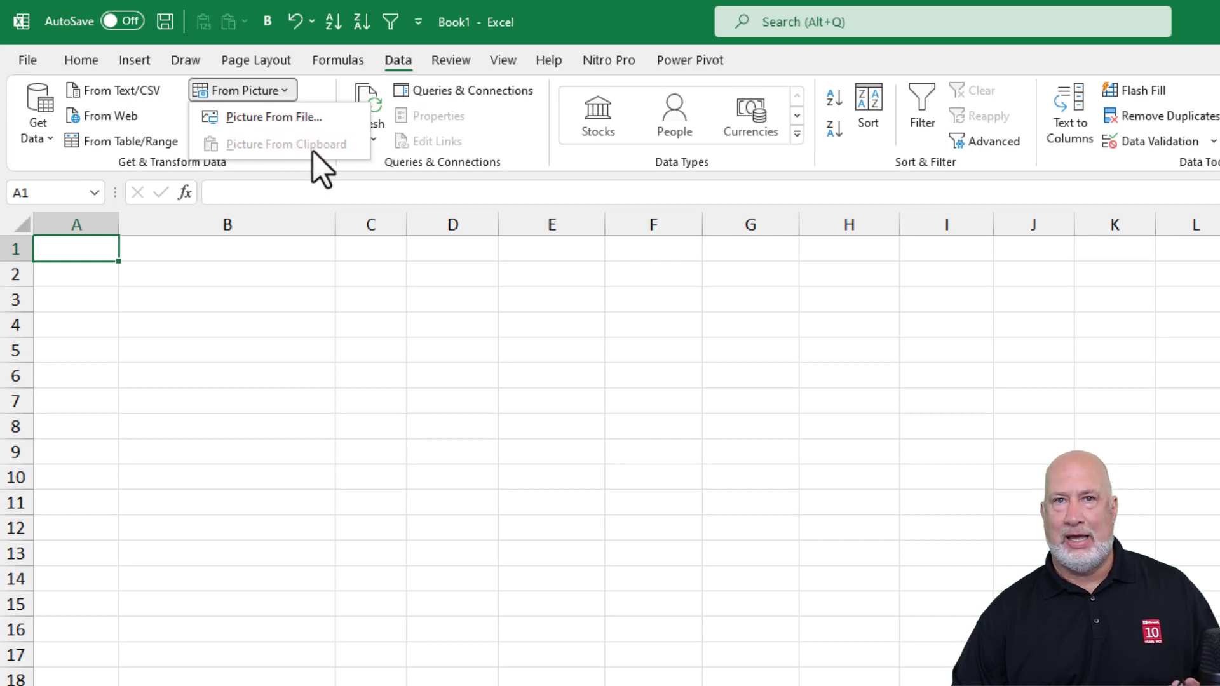
Choose Picture From File and load the first customer JPG from the Desktop
click(299, 122)
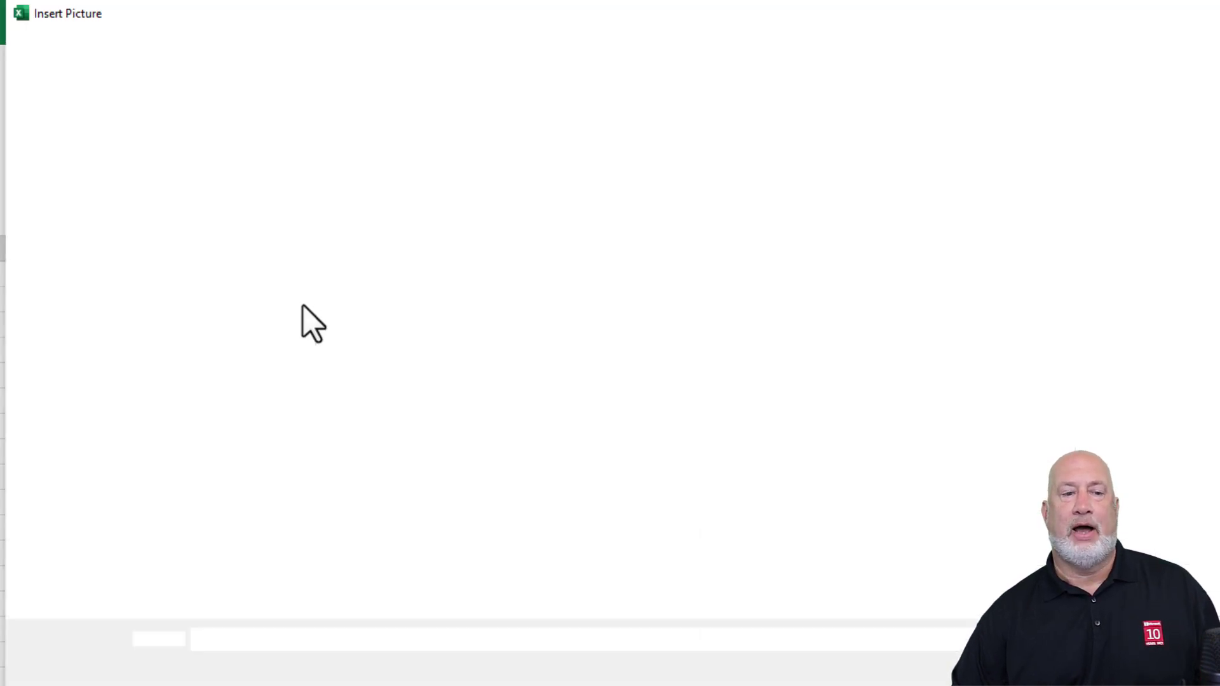
click(85, 455)
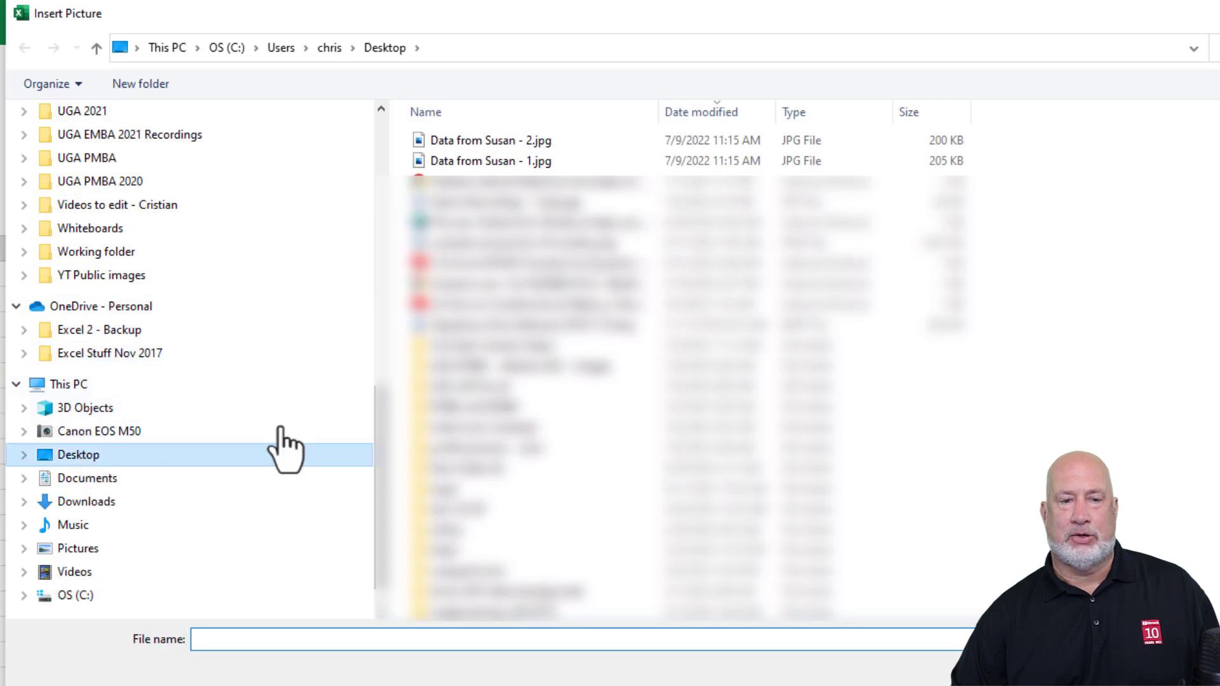
click(502, 163)
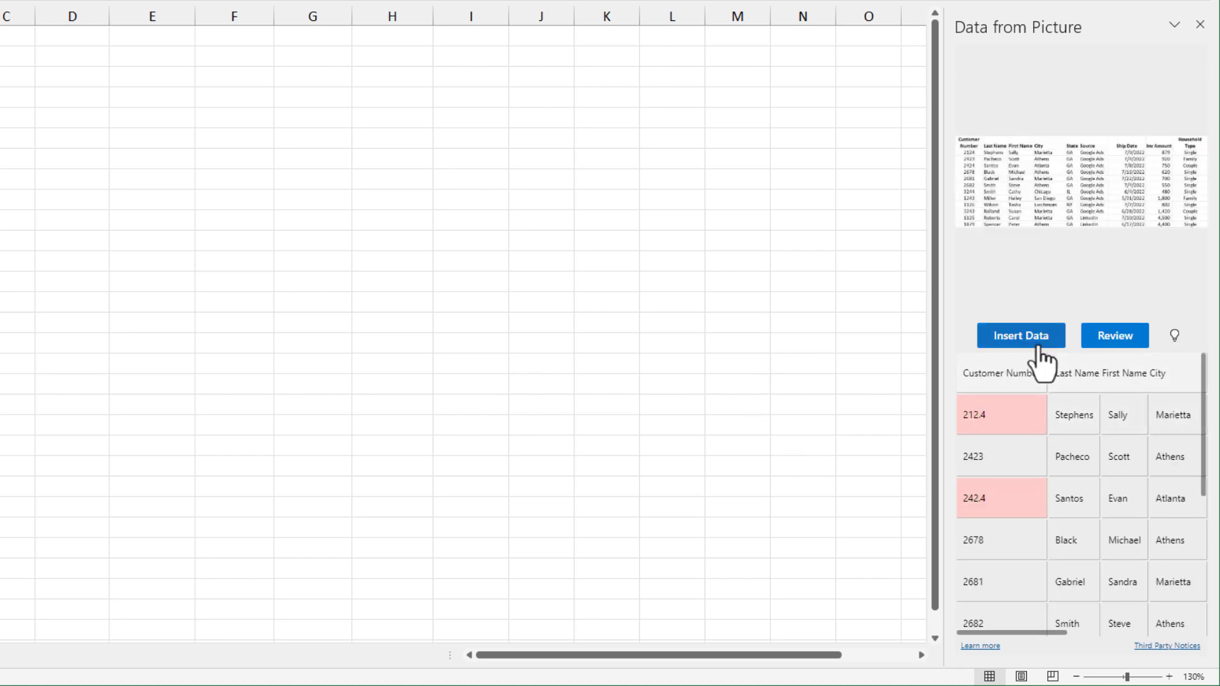
Review each of the five flagged extracted values in turn
click(1118, 338)
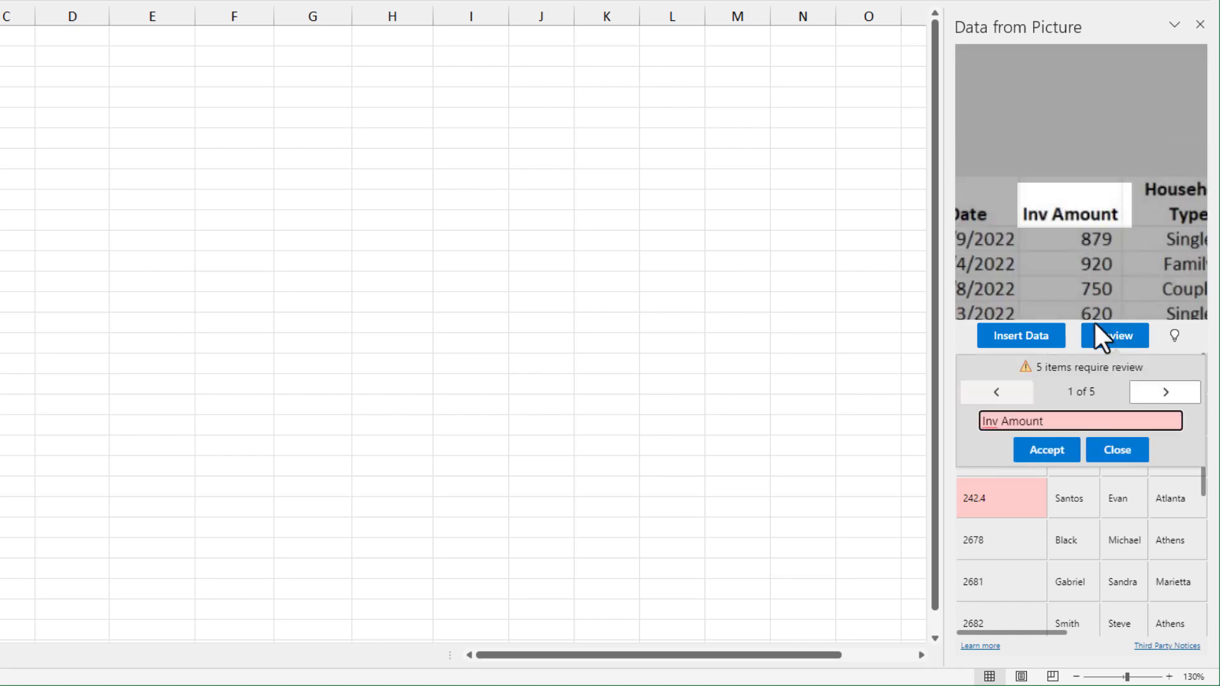
click(1164, 398)
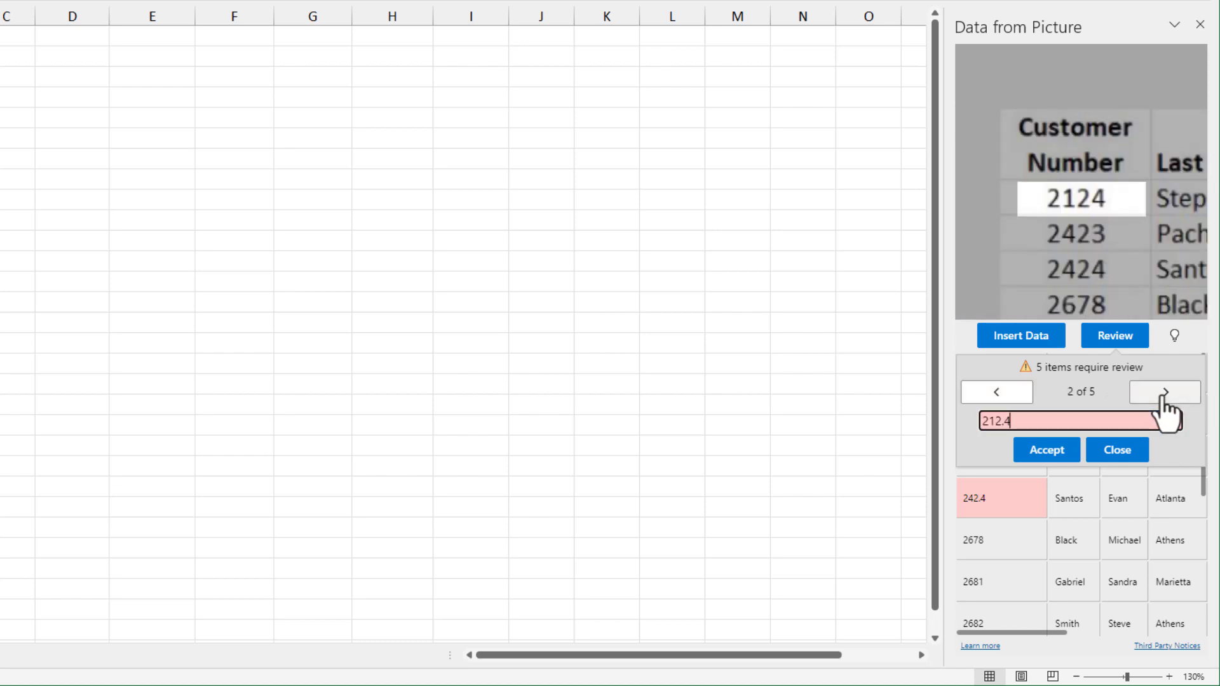
click(1164, 399)
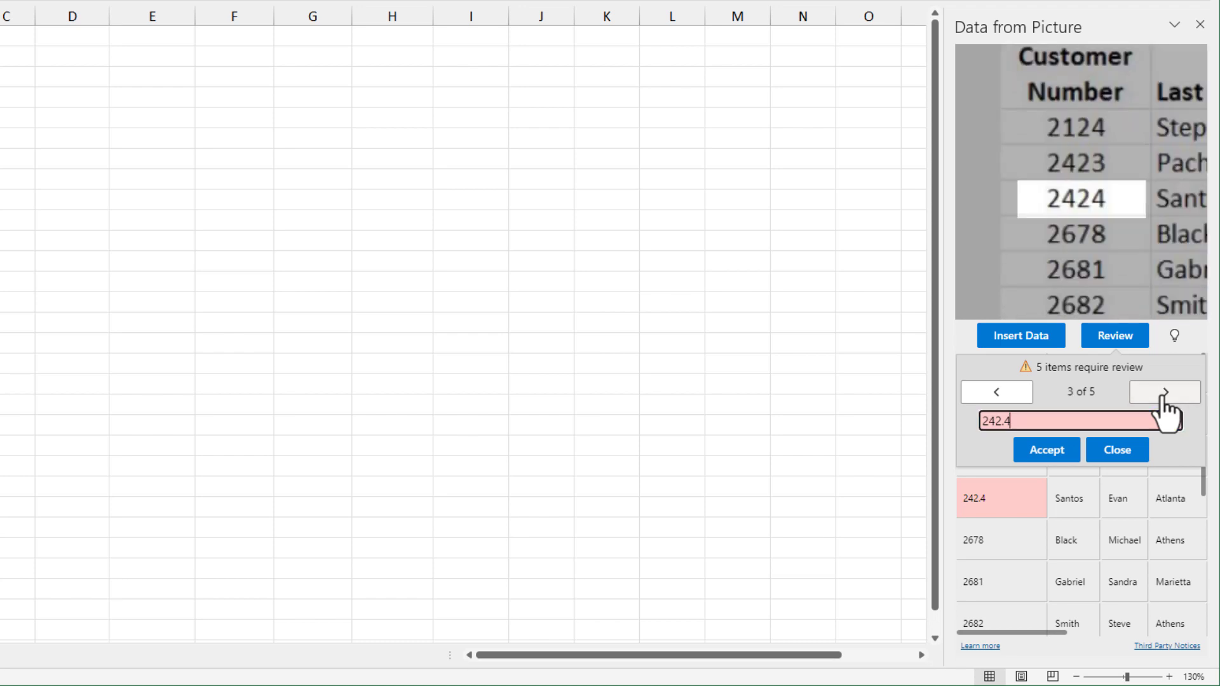
click(1164, 399)
click(1164, 399)
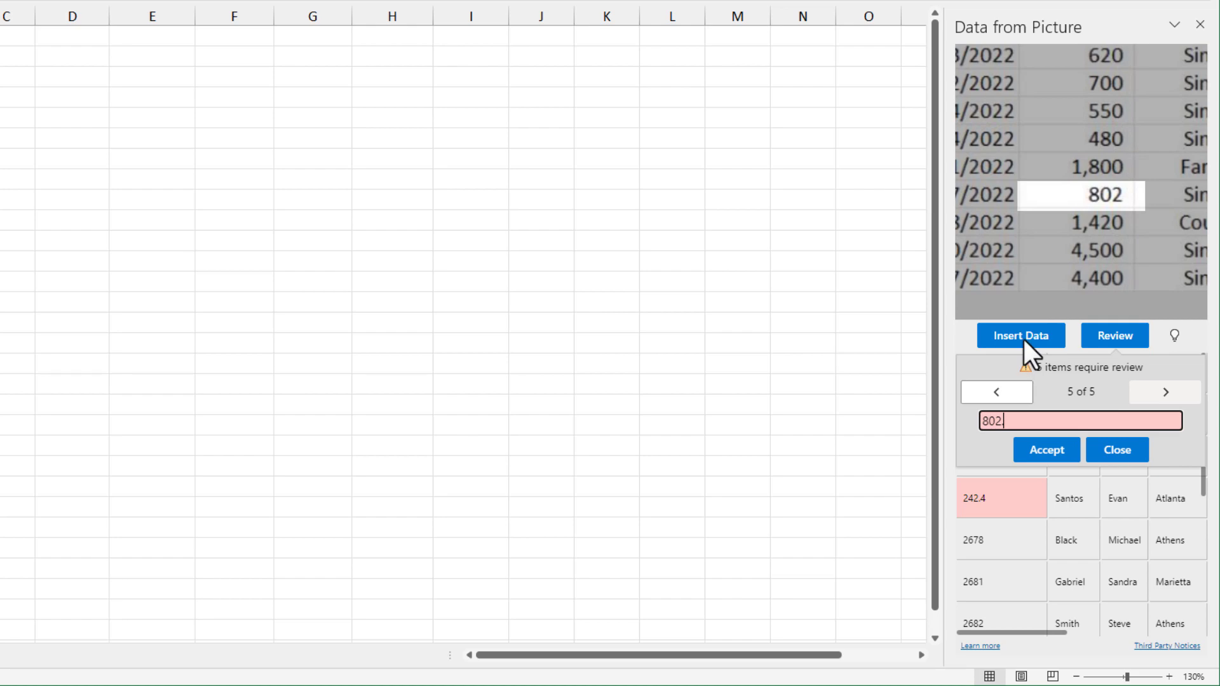
Close the review and insert the extracted table into A1:I13 anyway
click(1023, 335)
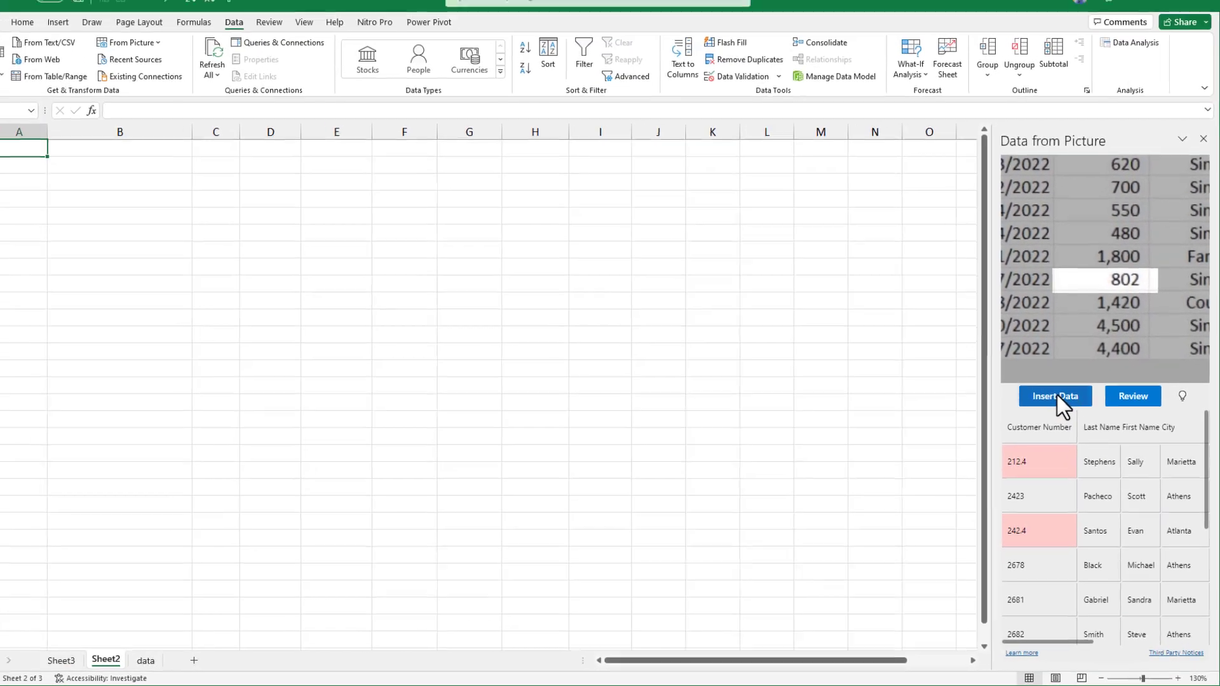
click(1028, 345)
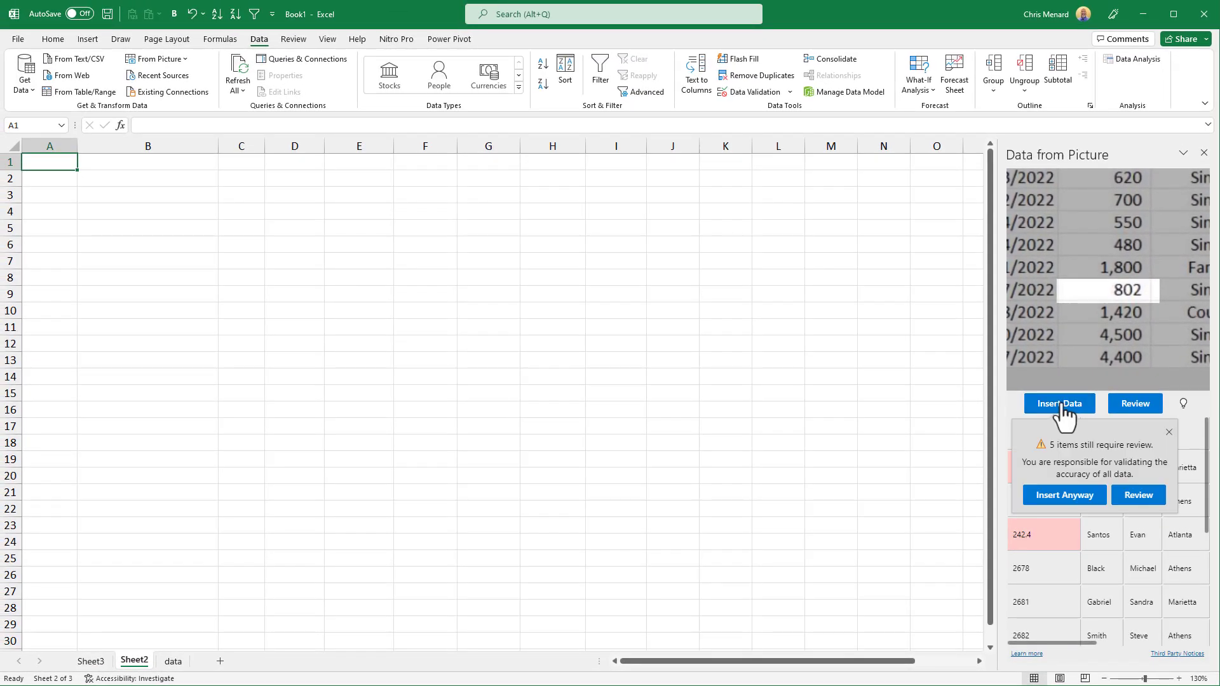
click(1082, 498)
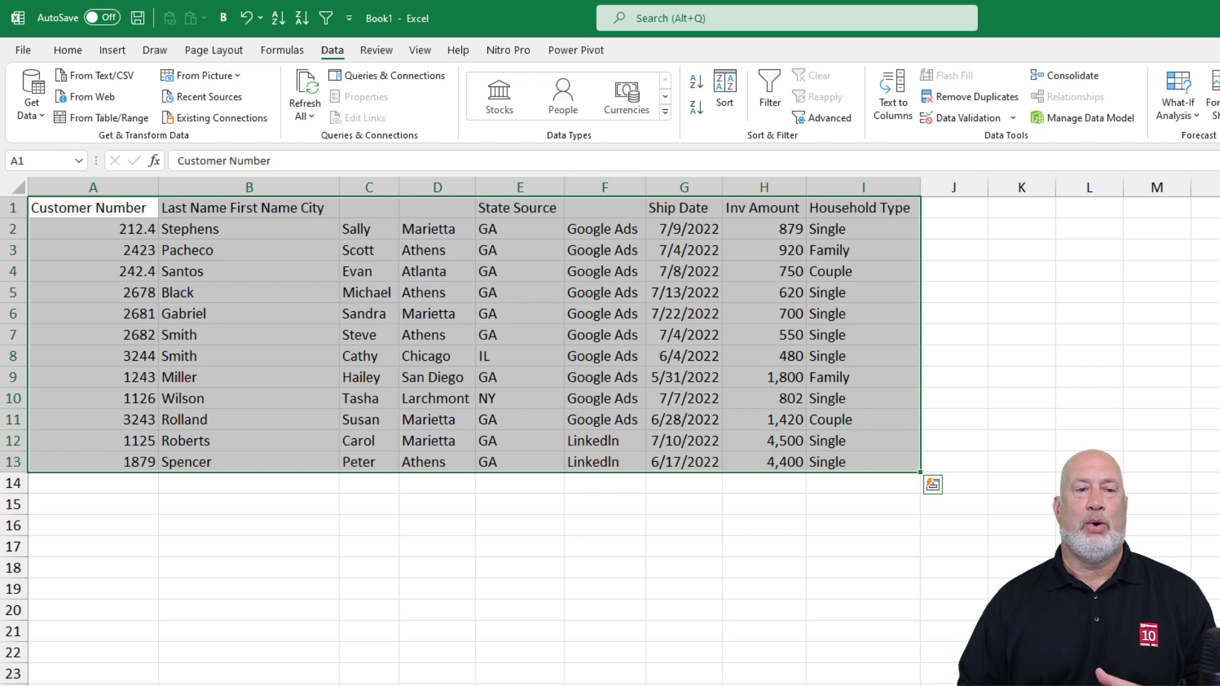
Replace the merged B1 header with LN and enter FN in C1
click(280, 254)
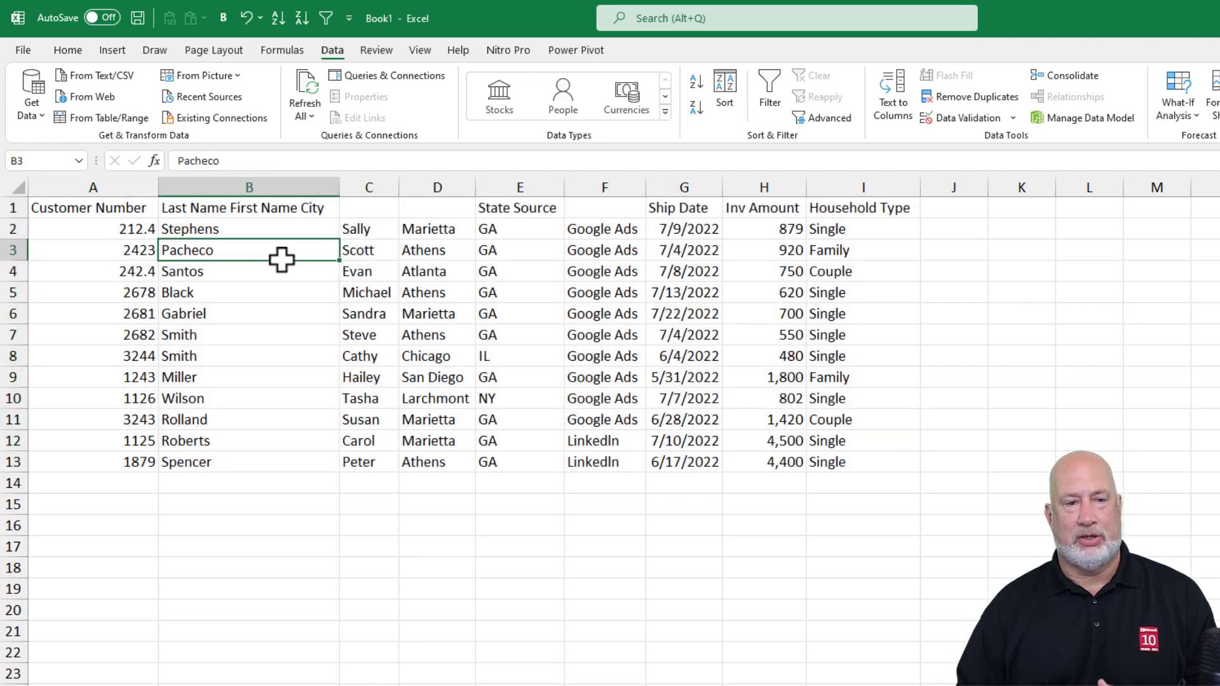
click(237, 212)
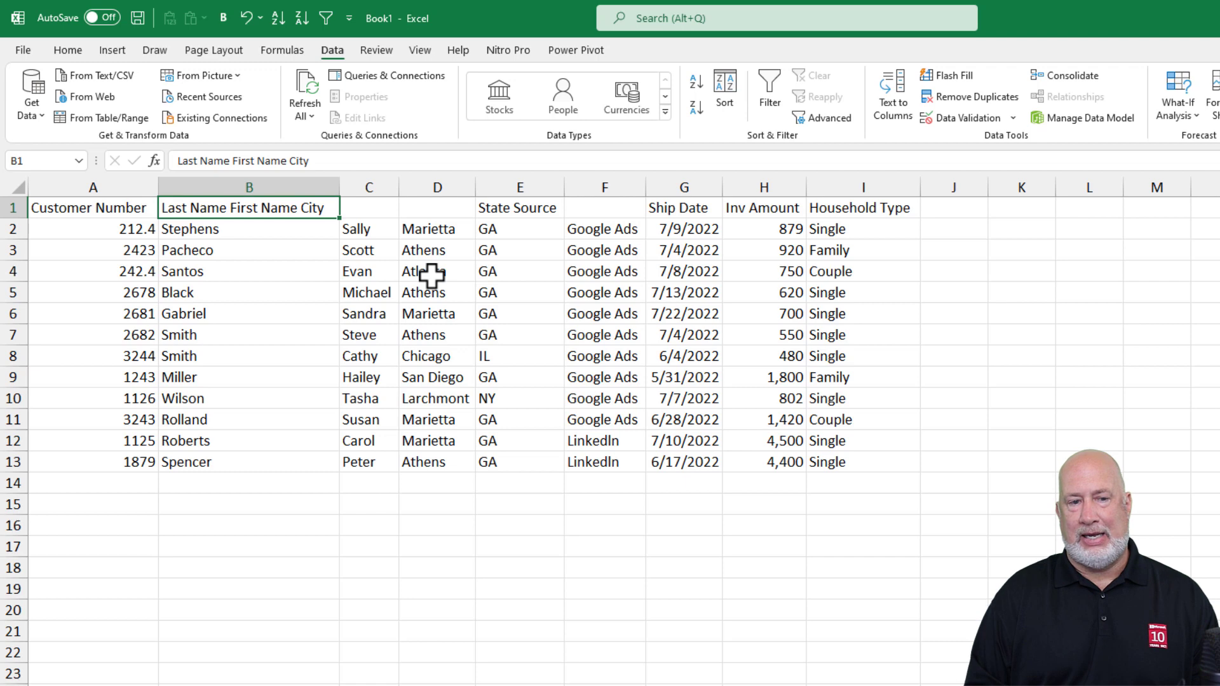
key(F2)
key(Escape)
text(LN)
key(Tab)
text(FN)
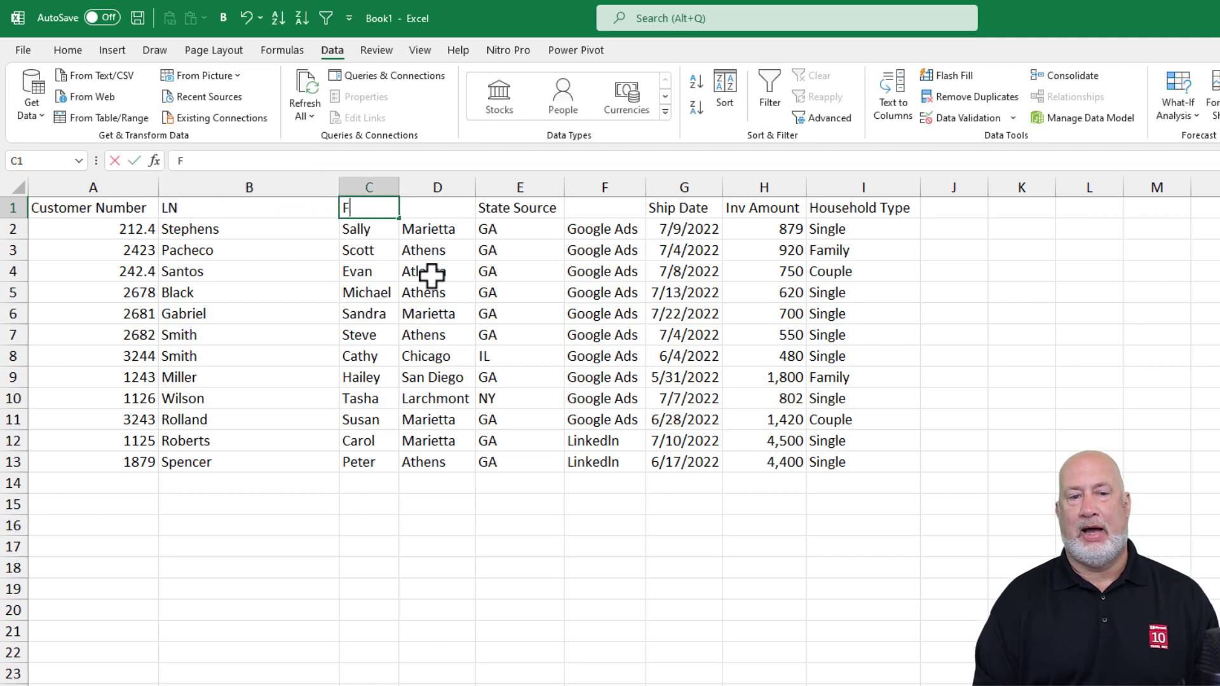
key(Tab)
Enter the City, State and Source headers in D1:F1
text(City)
key(Tab)
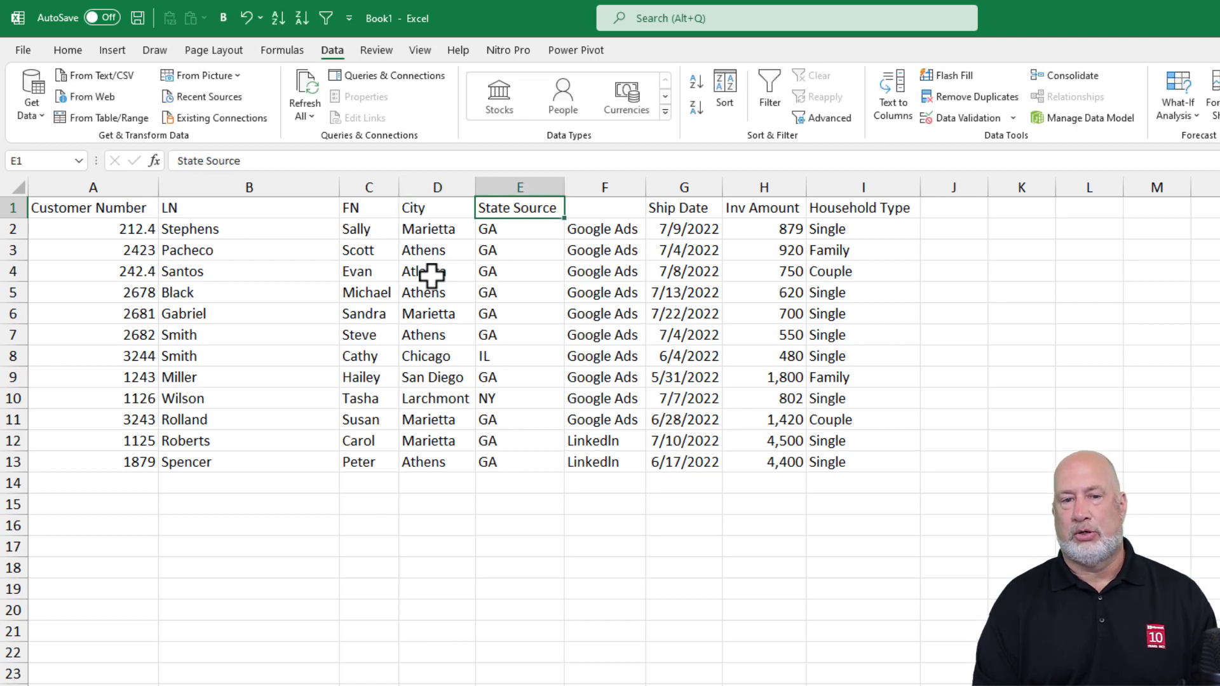
text(State)
key(Tab)
text(Source)
key(Return)
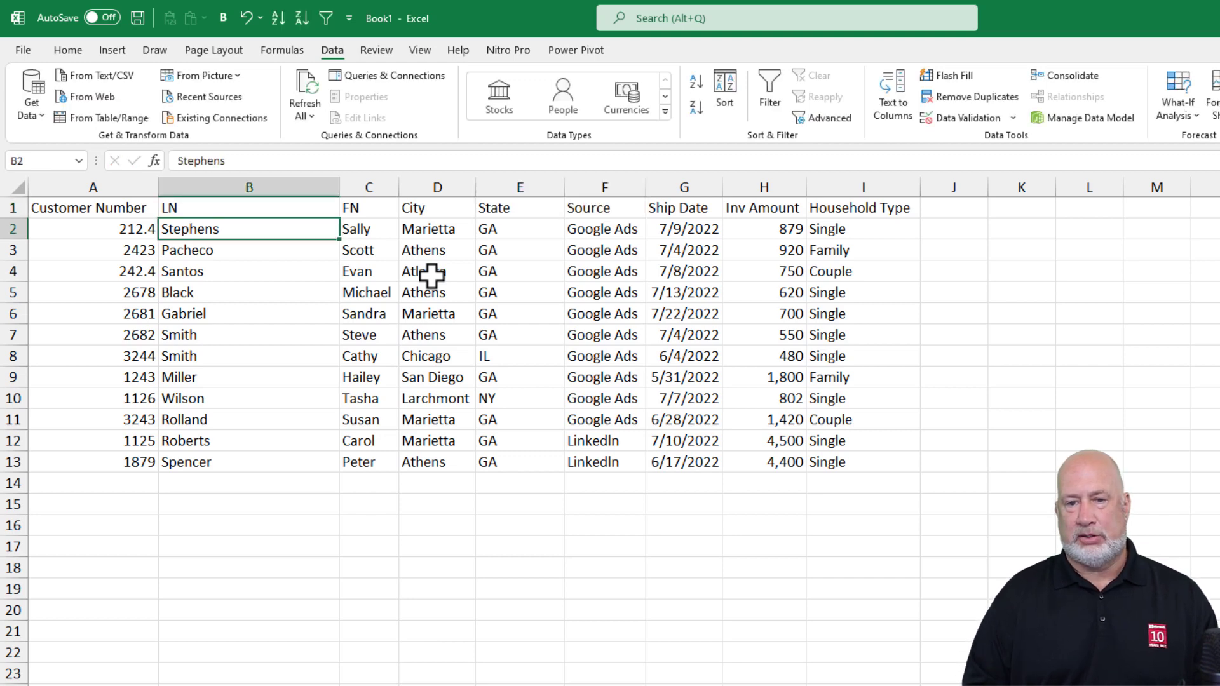
key(Right)
key(Right)
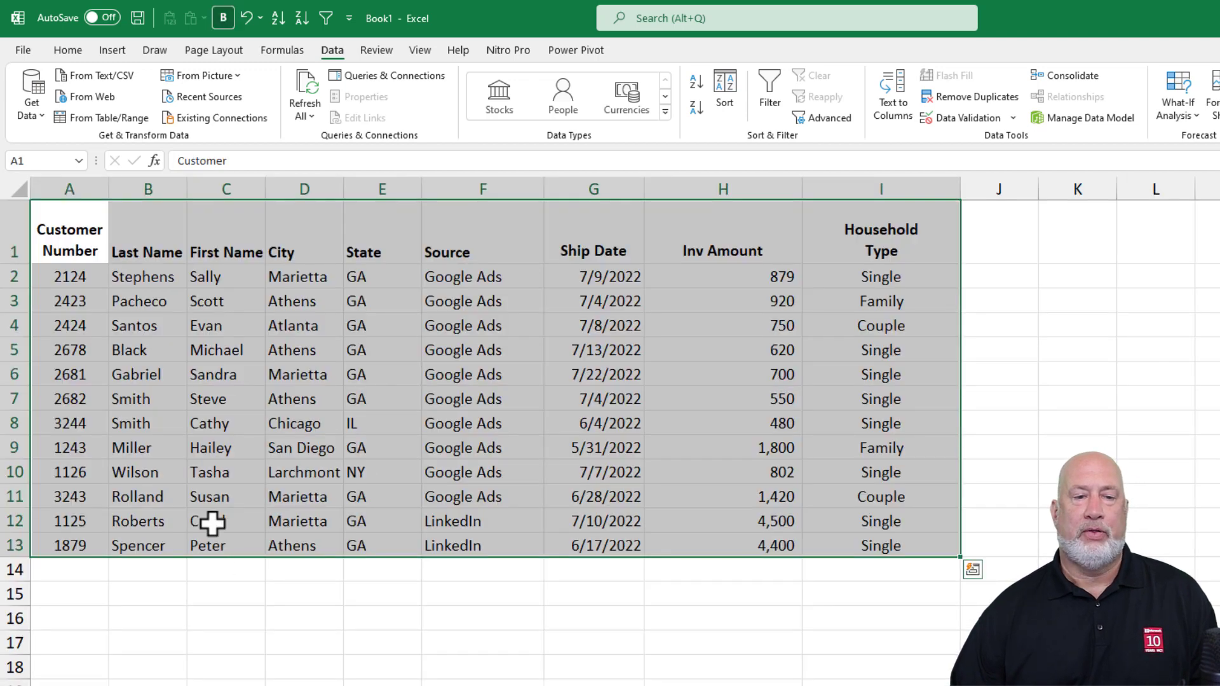
right_click(291, 325)
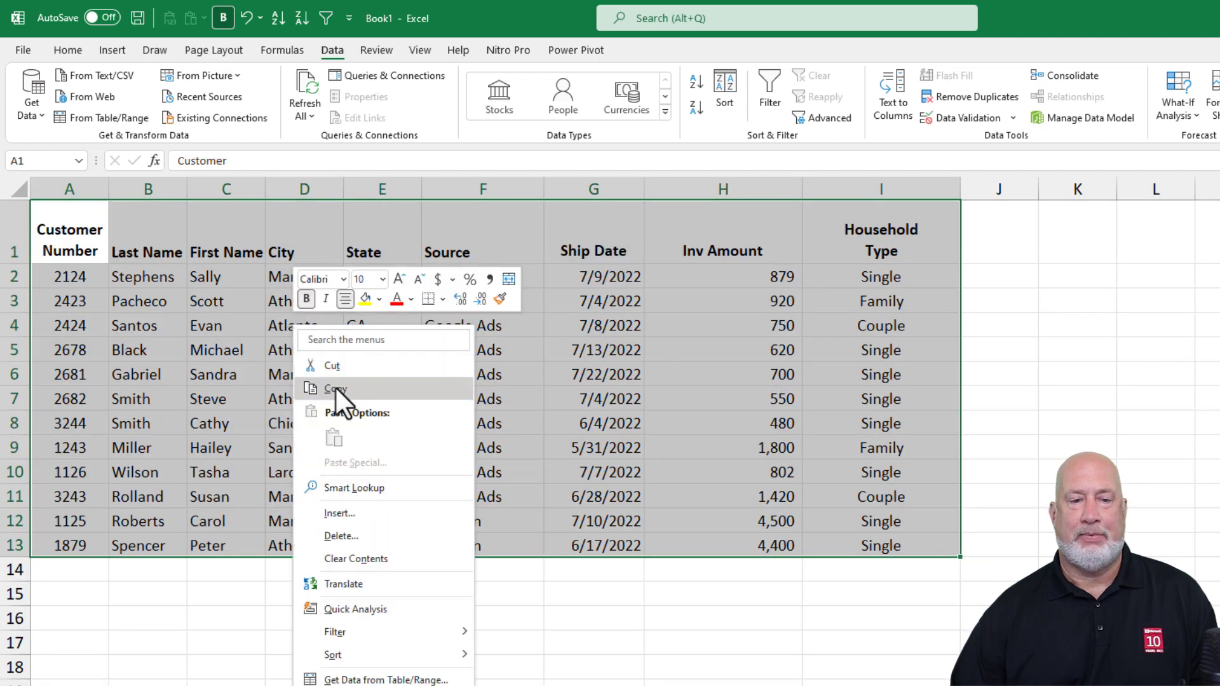
Copy the formatted customer table and paste it at A16 on Sheet2
click(331, 387)
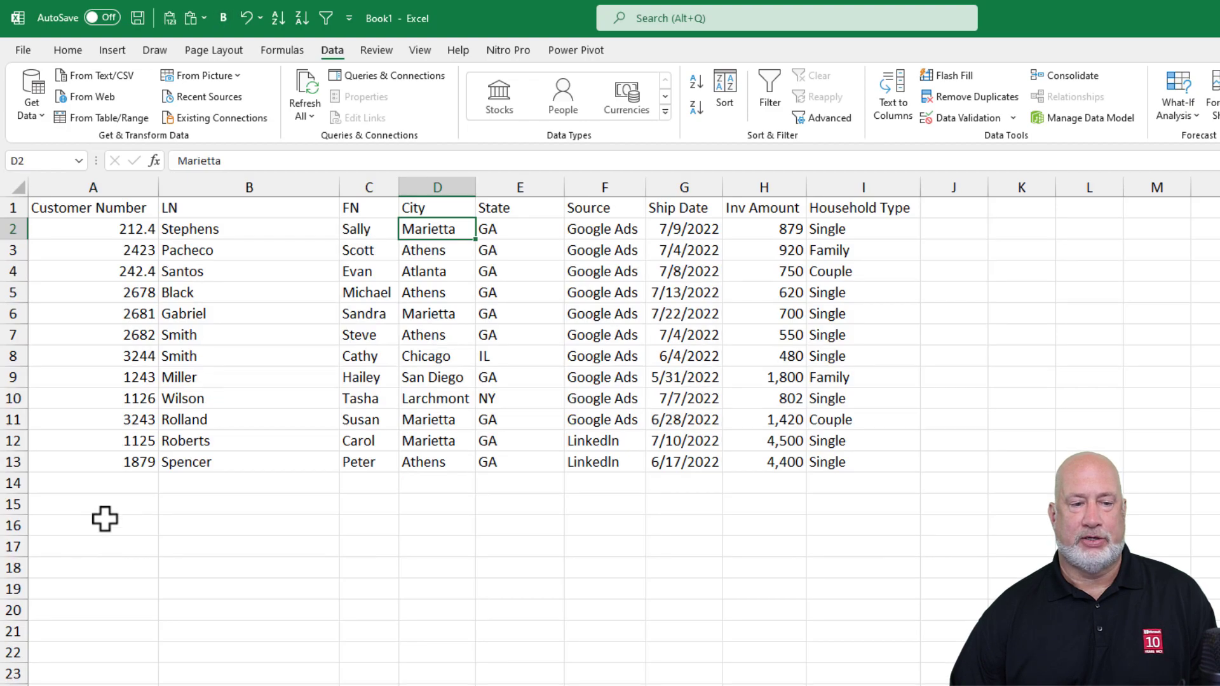
click(112, 524)
right_click(112, 524)
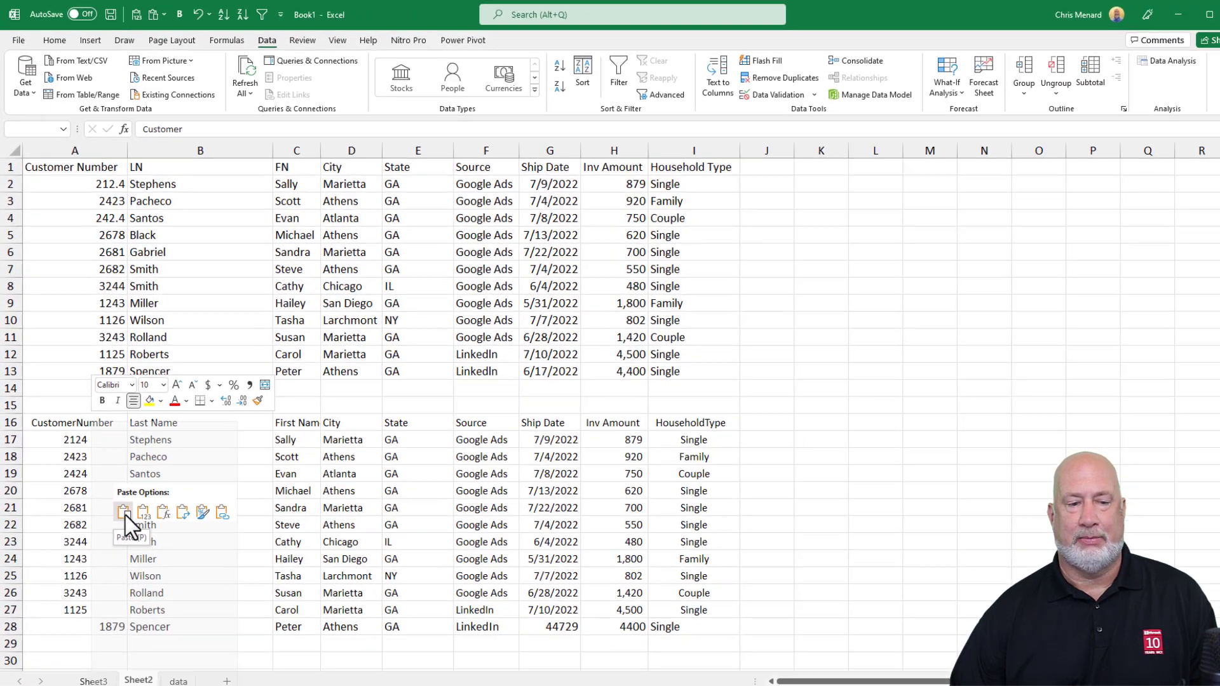
click(154, 637)
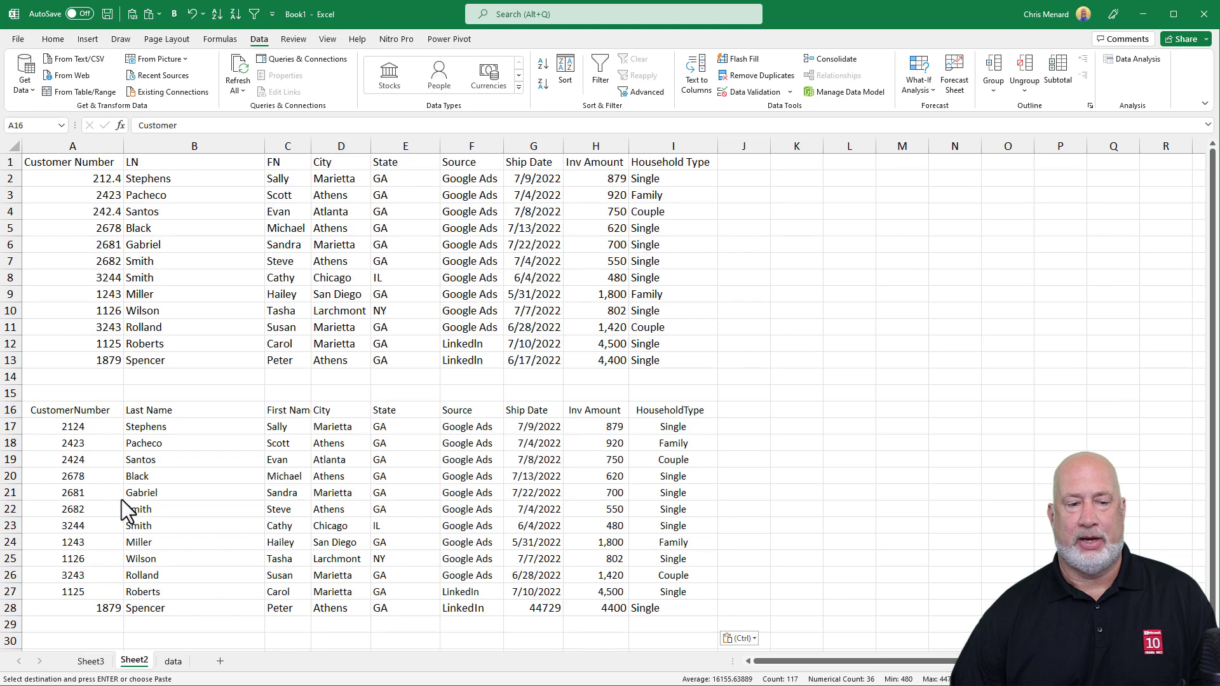
drag(87, 416, 646, 416)
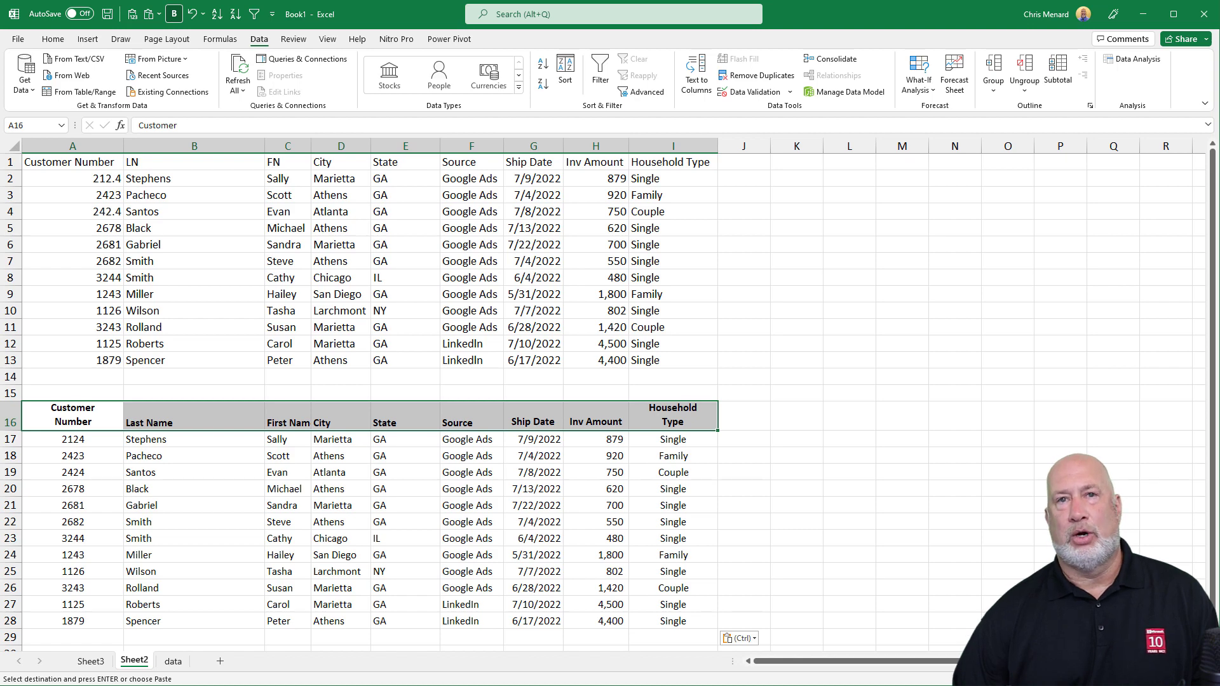
Enter the comparison formula =A2=A17 in cell J17
click(762, 444)
text(=)
click(102, 174)
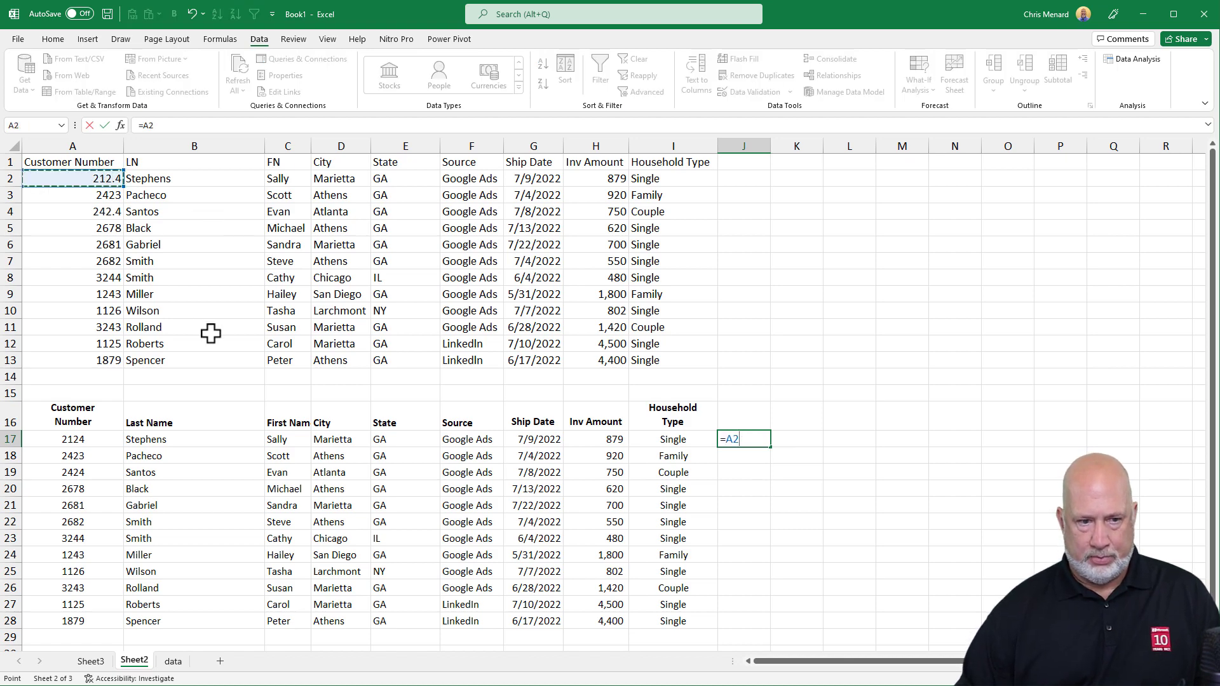
text(=)
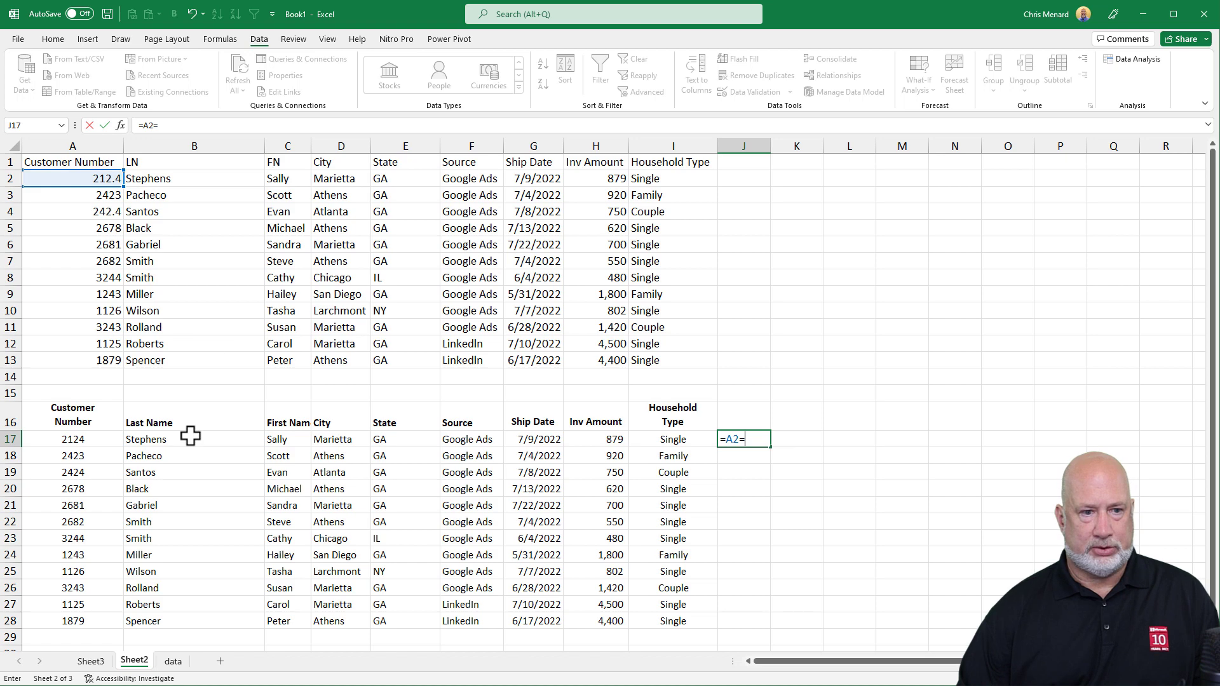
click(75, 438)
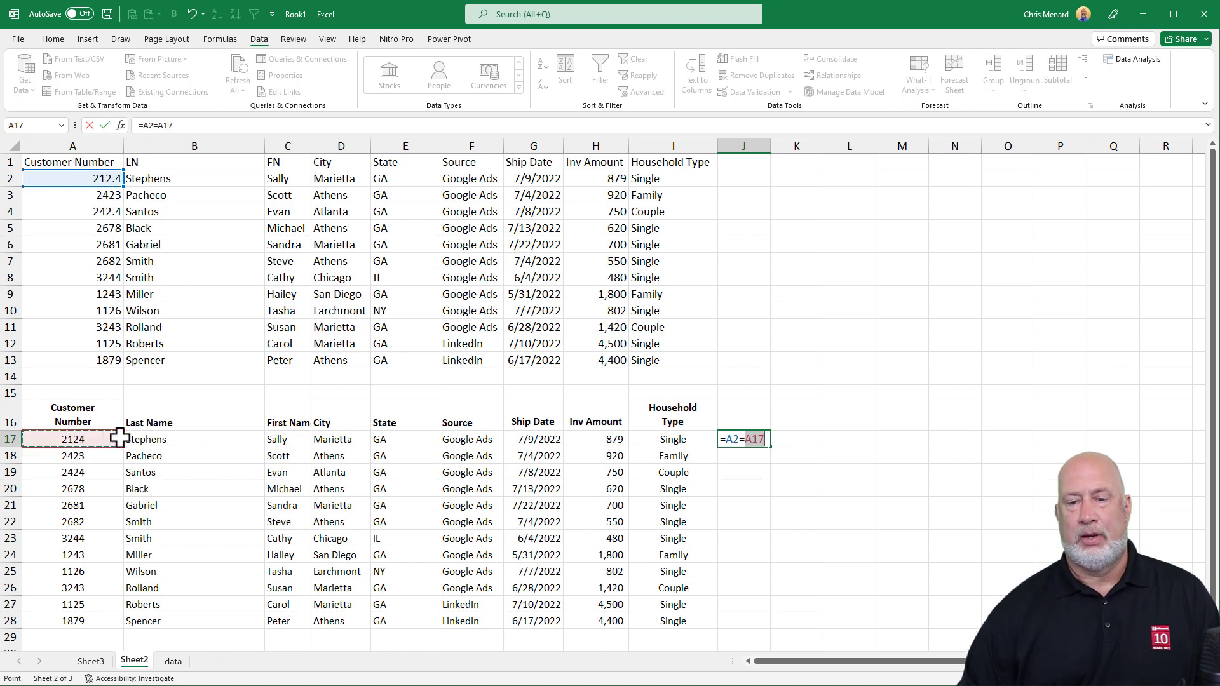
key(Return)
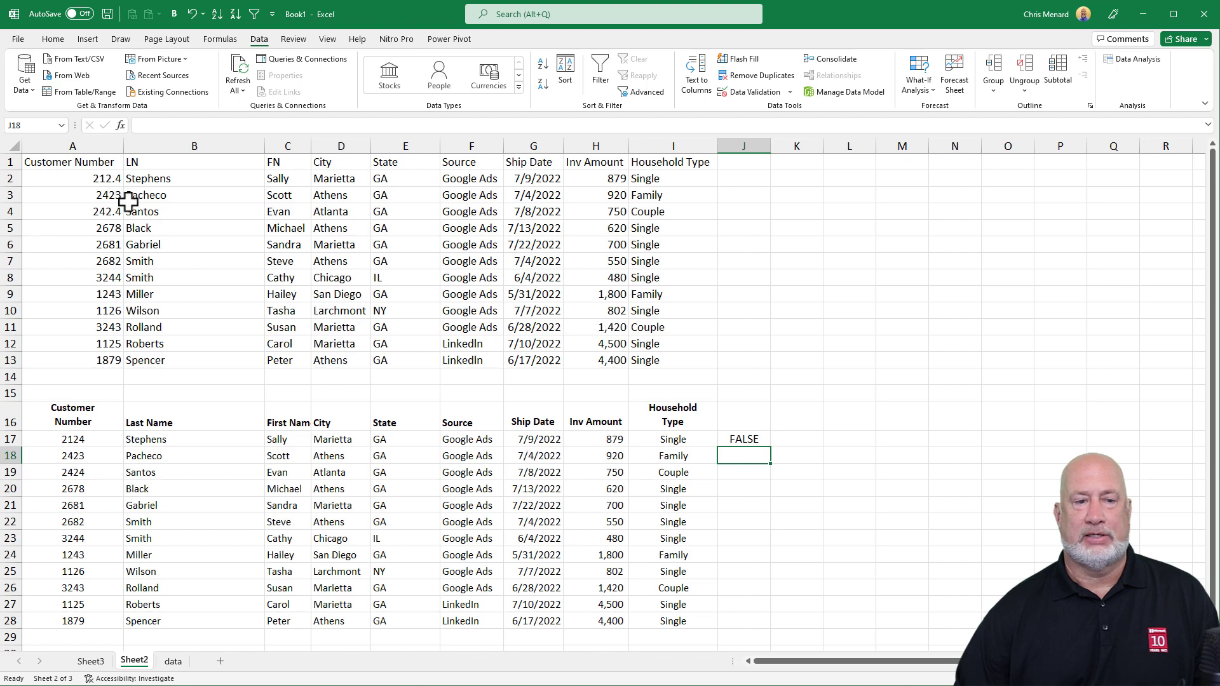
Fill the J17 formula across to column R and down to row 28
click(757, 439)
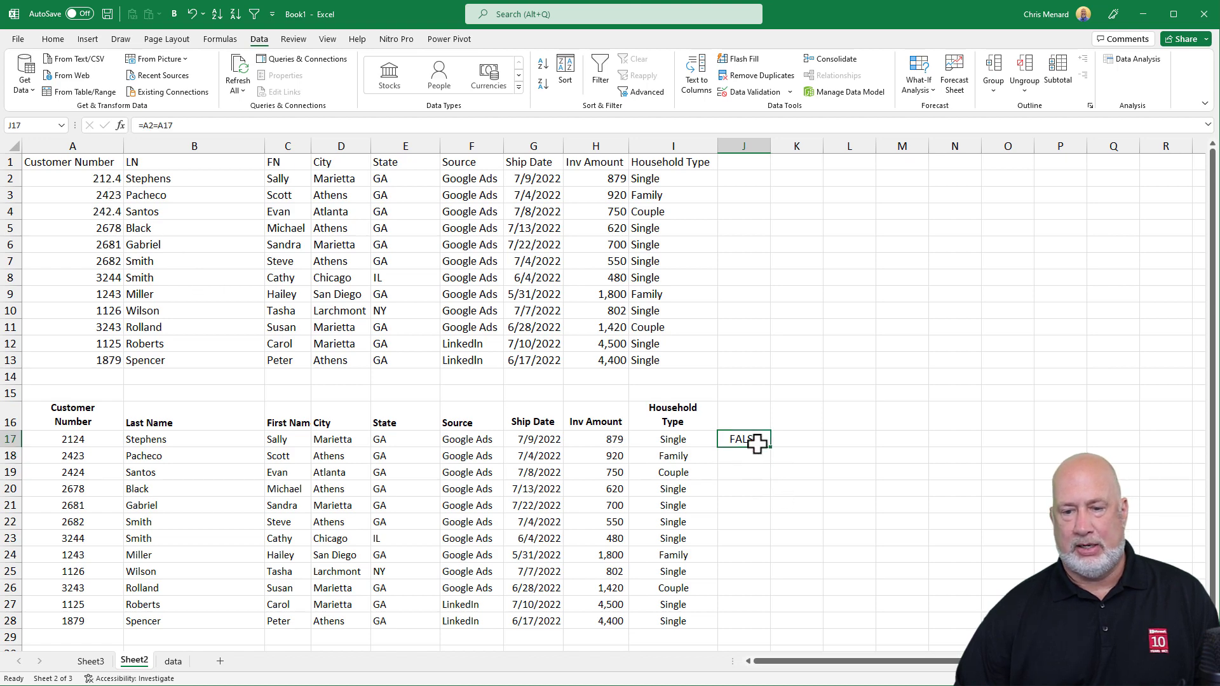
drag(772, 448, 1149, 632)
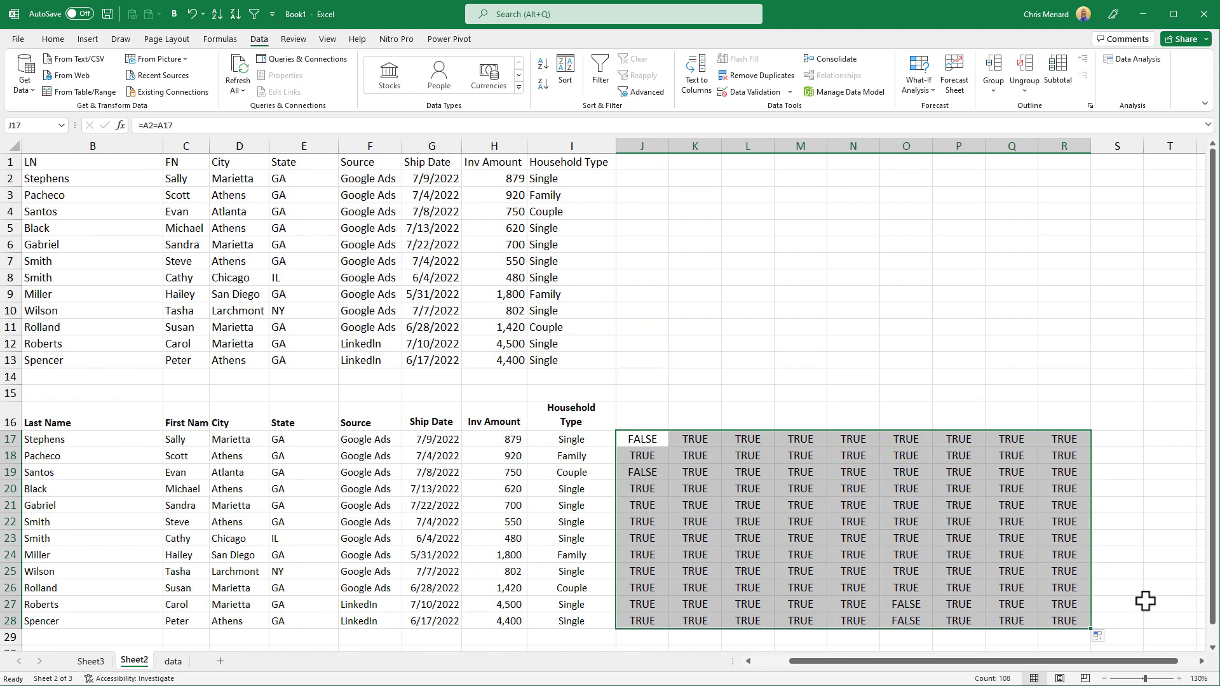
drag(841, 671, 809, 670)
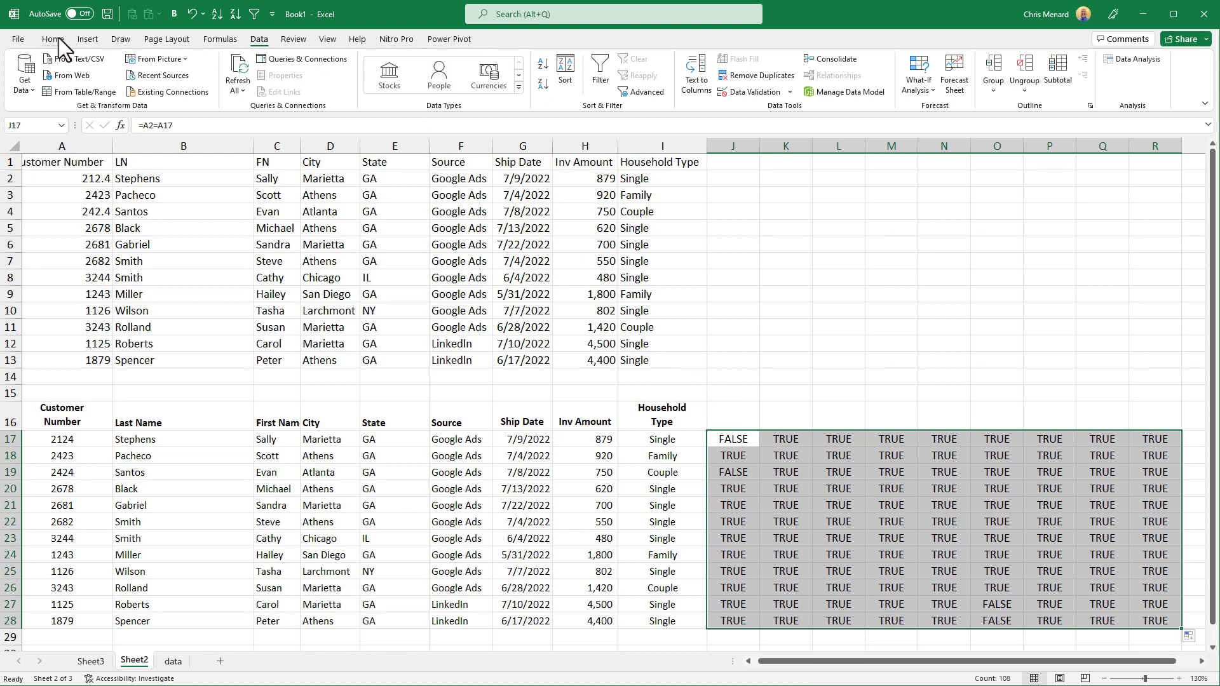
Highlight cells equal to FALSE in J17:R28 with Light Red Fill and Dark Red Text
click(53, 39)
click(620, 80)
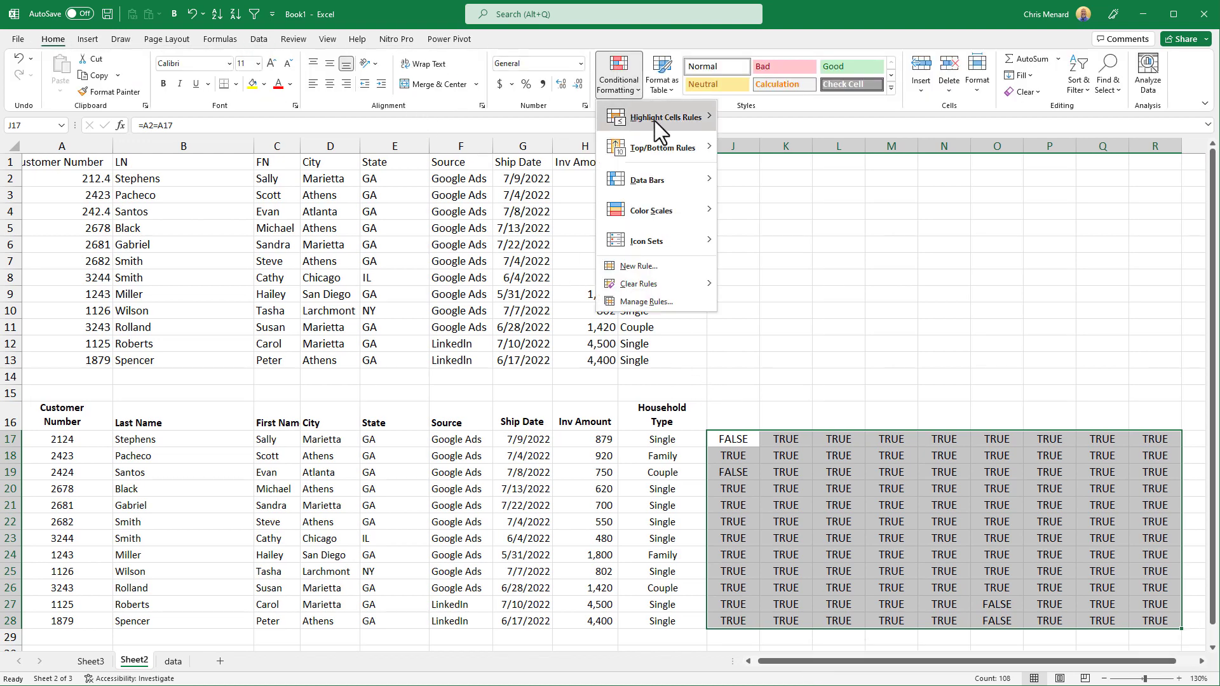
mouse_move(659, 126)
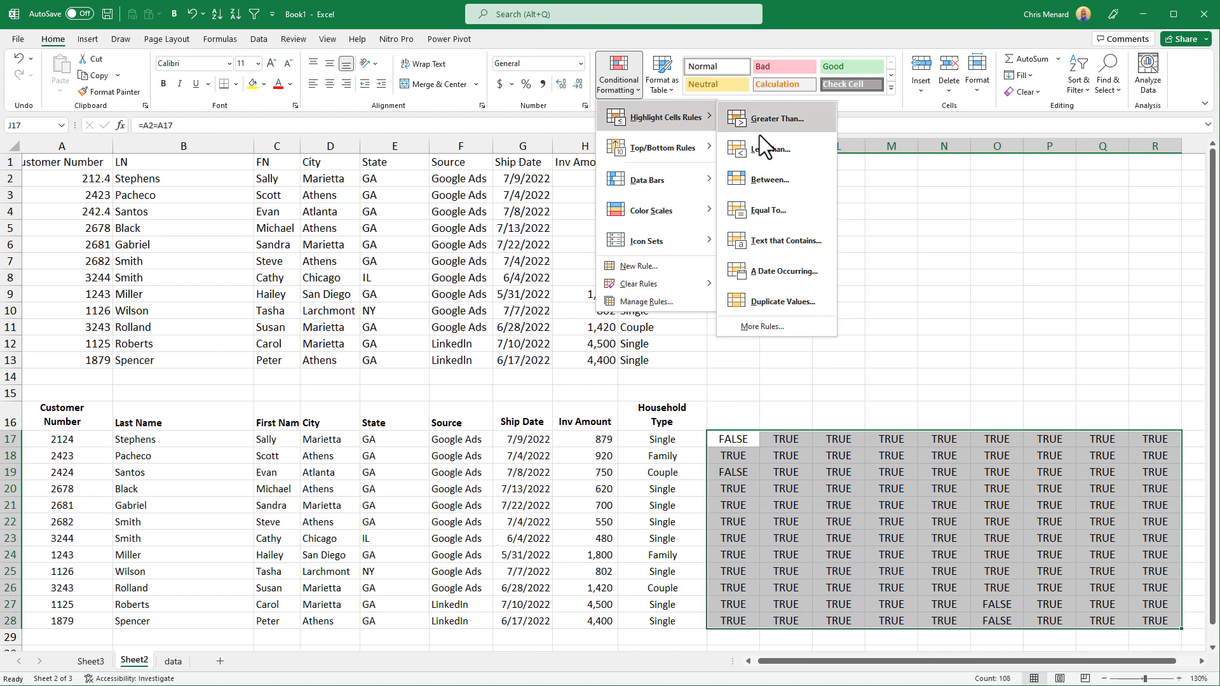
click(782, 216)
text(d)
key(BackSpace)
text(false)
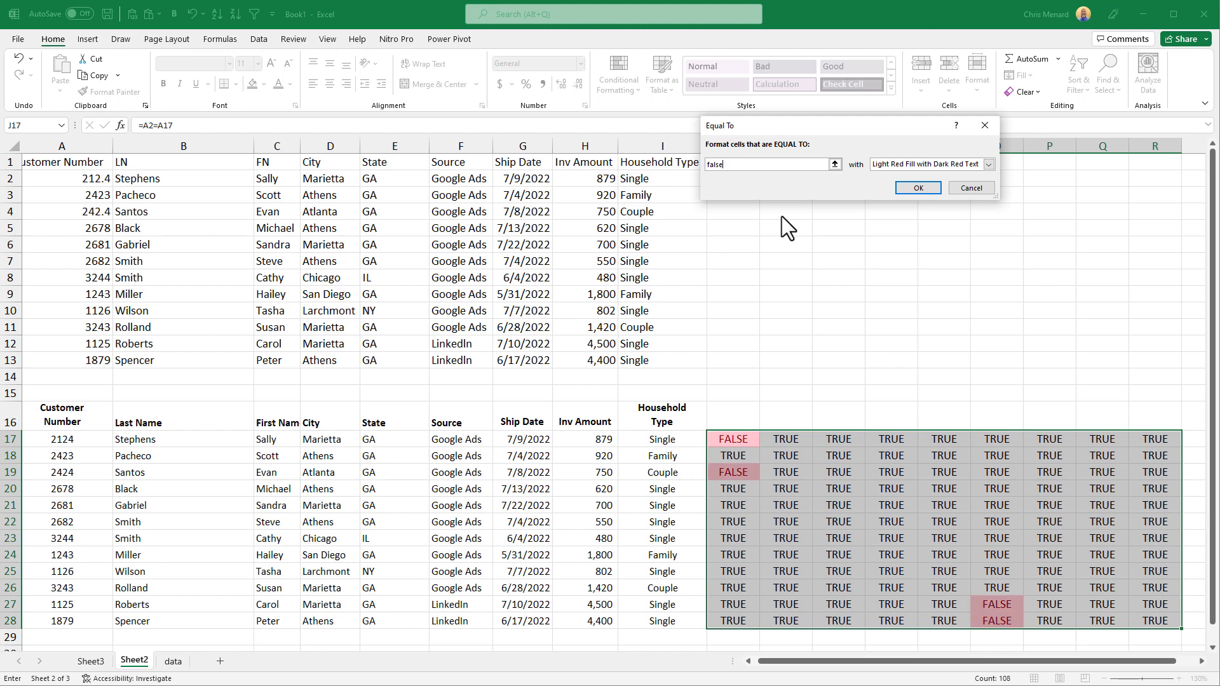
key(Return)
click(801, 329)
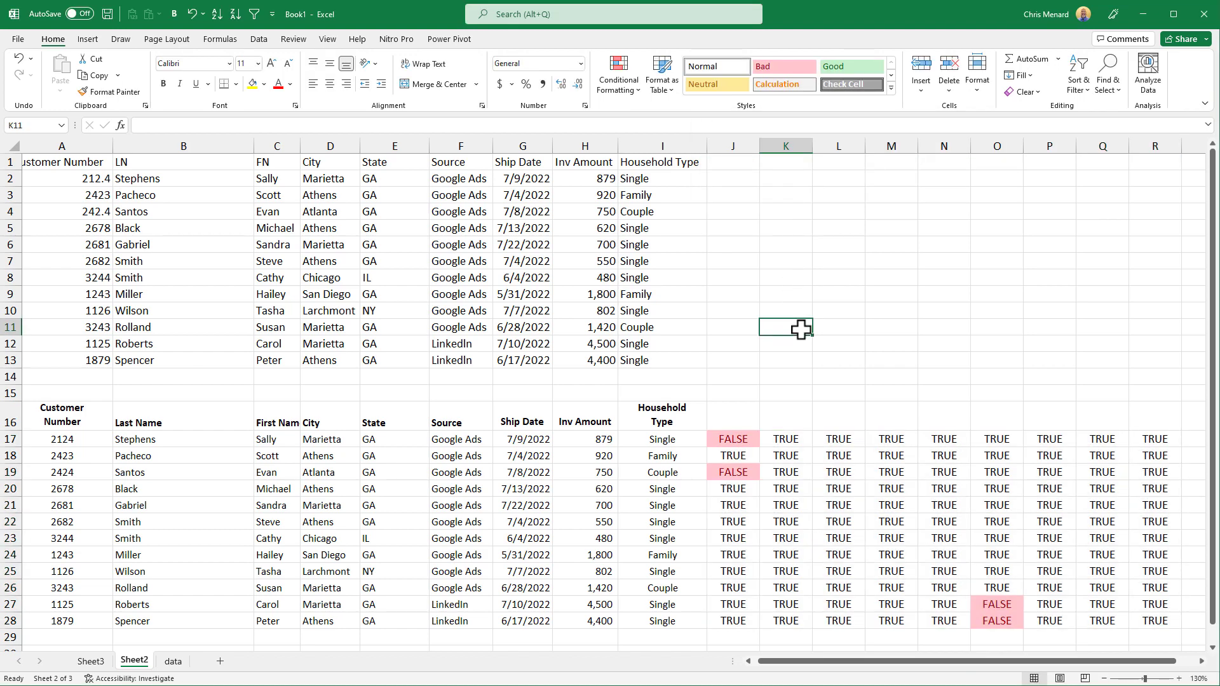
In A2:A13, replace every '.' with nothing, turning 212.4 and 242.4 into 2124 and 2424
drag(76, 178, 86, 356)
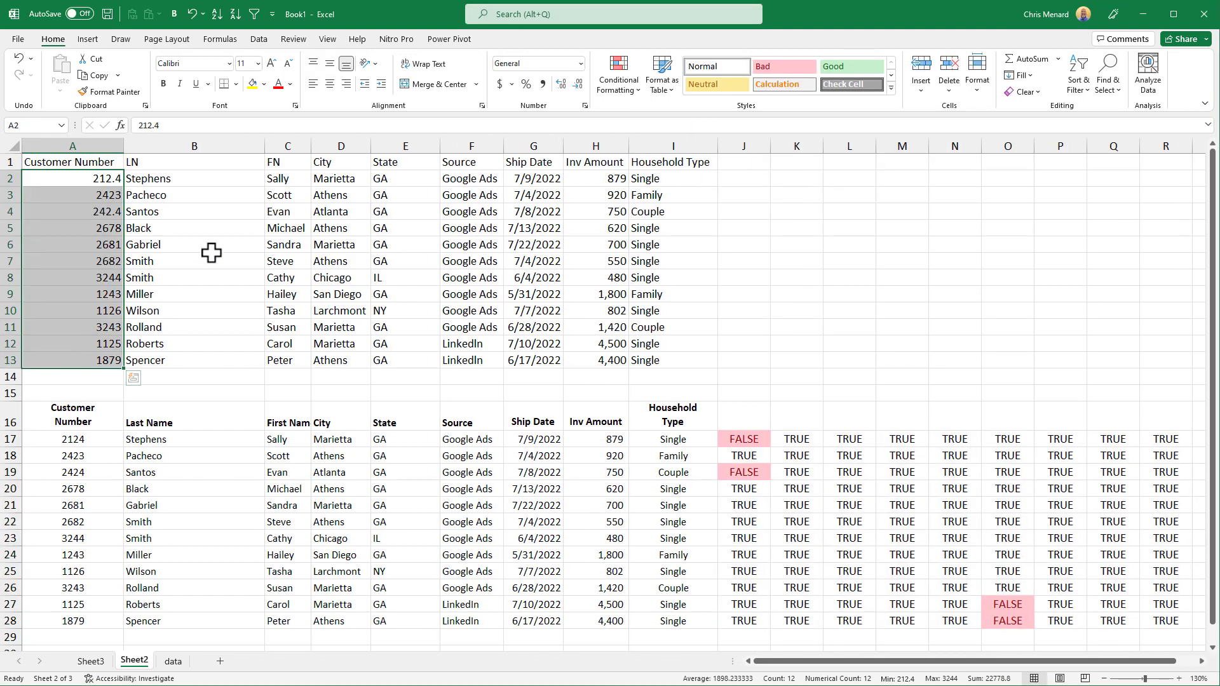
key(ctrl+h)
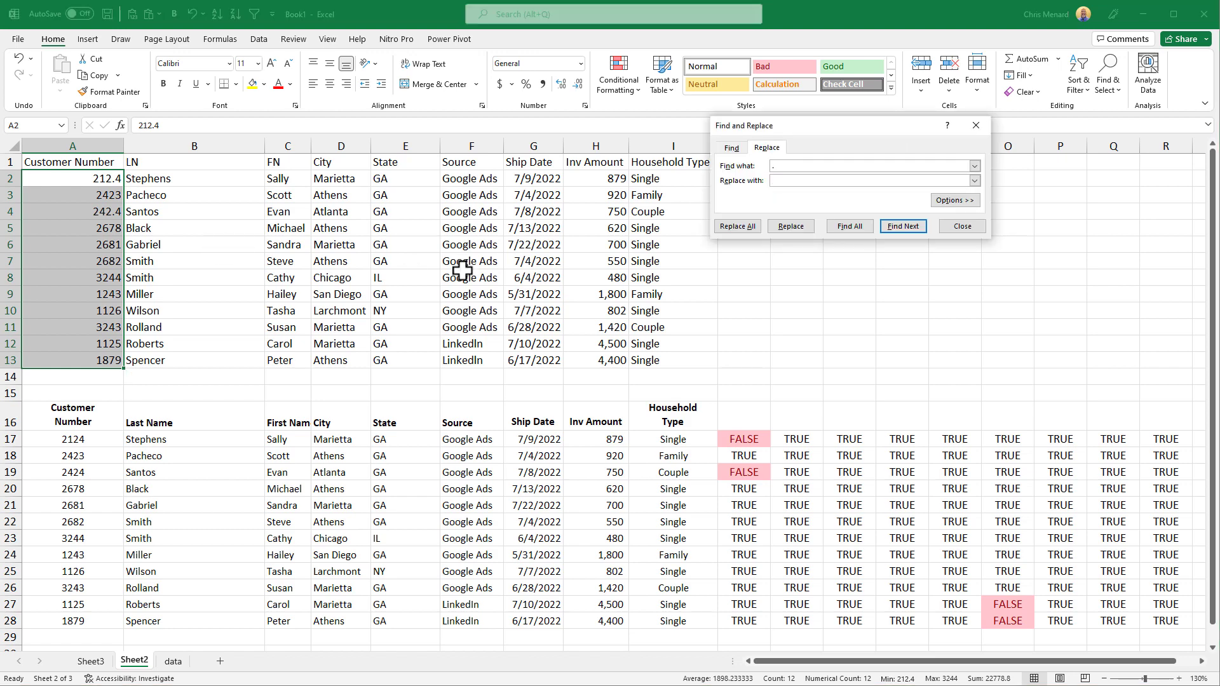
click(796, 180)
click(745, 228)
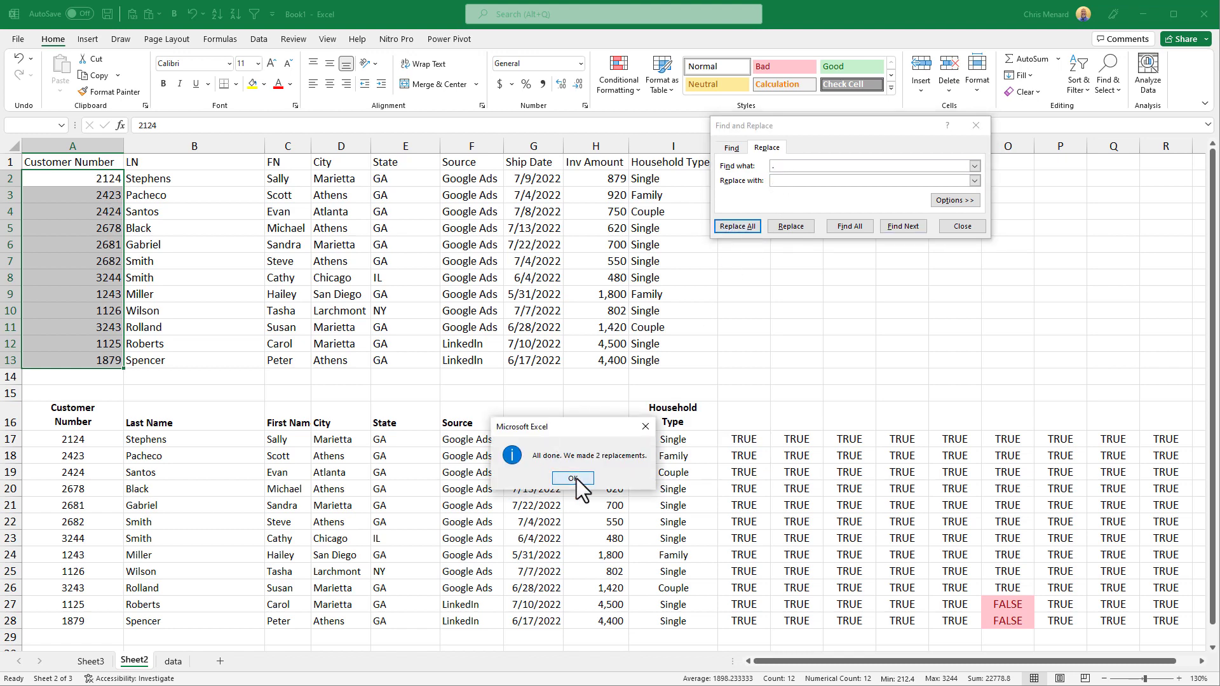
click(573, 479)
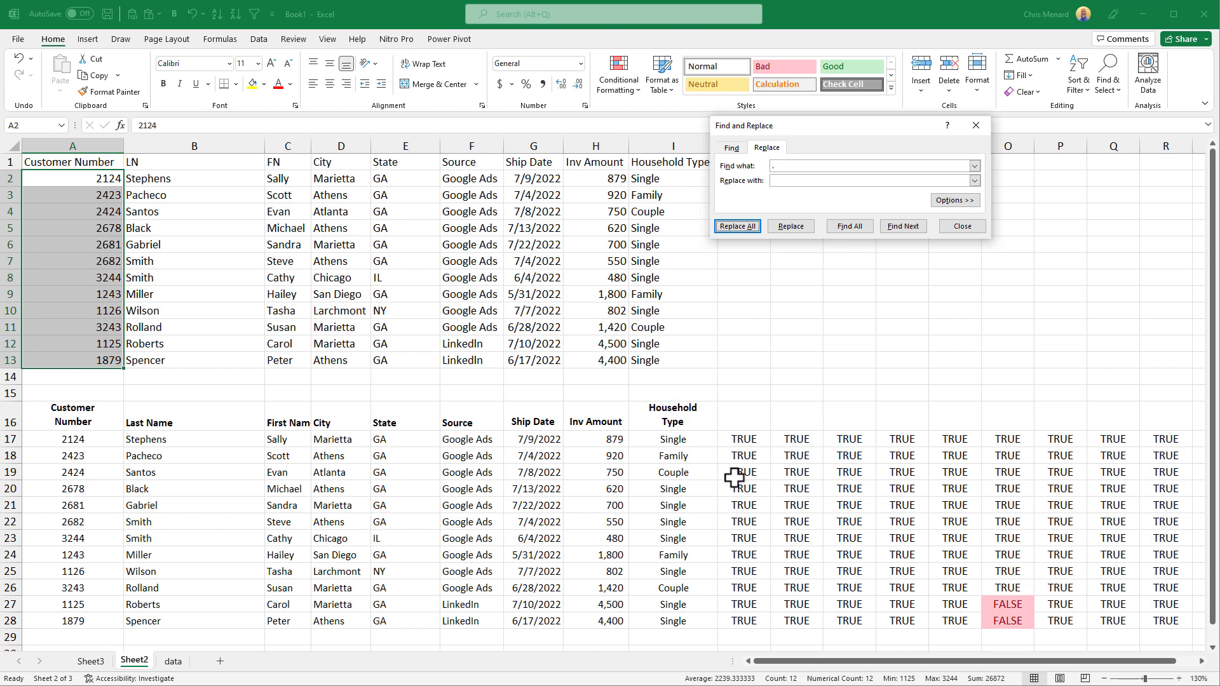
click(957, 228)
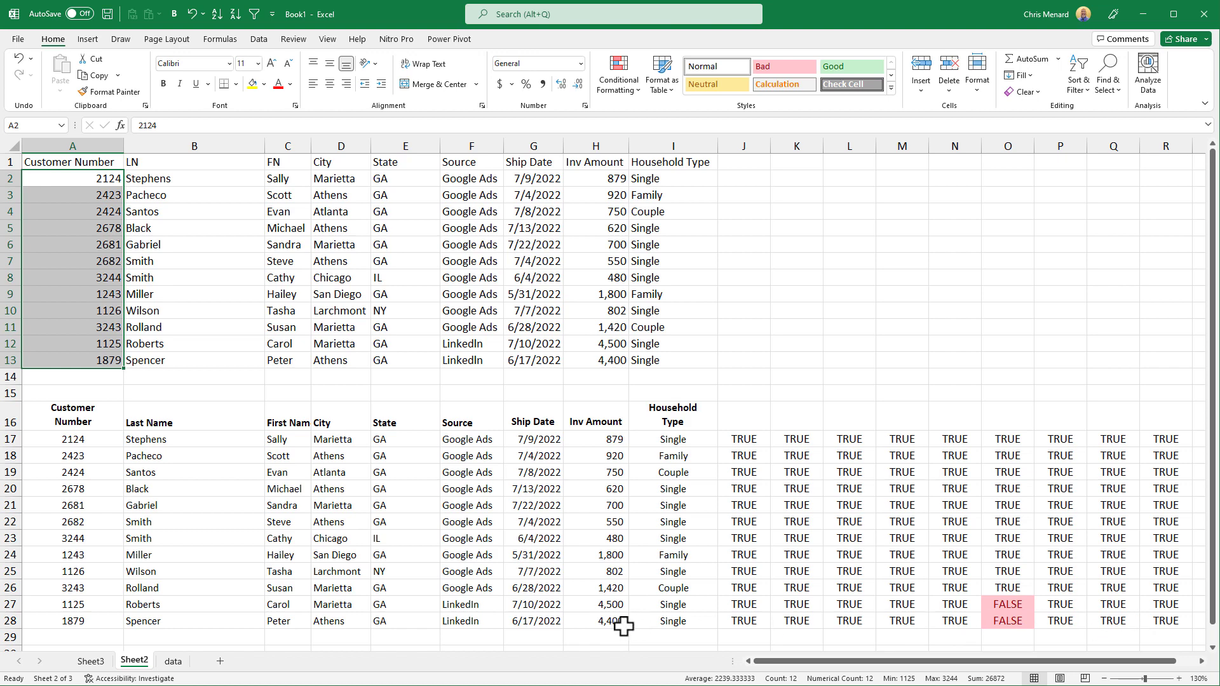
Retype the manual Source in F12 as Linkedin and recheck the cell
drag(474, 621, 468, 604)
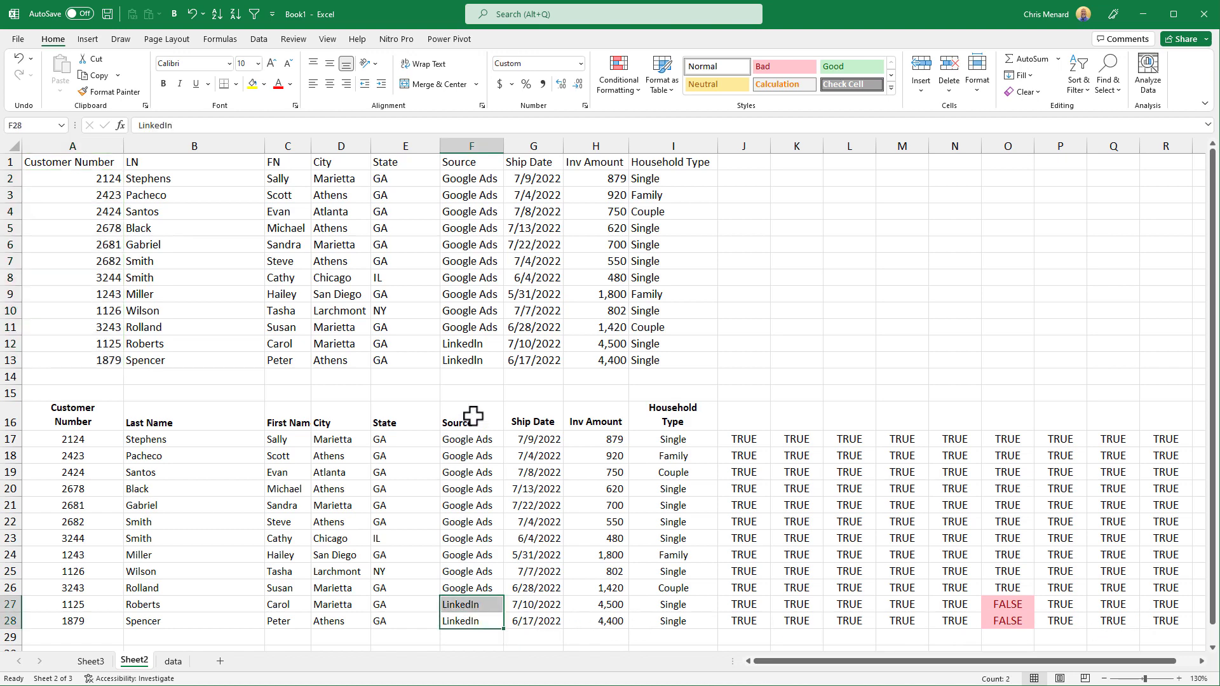
click(478, 344)
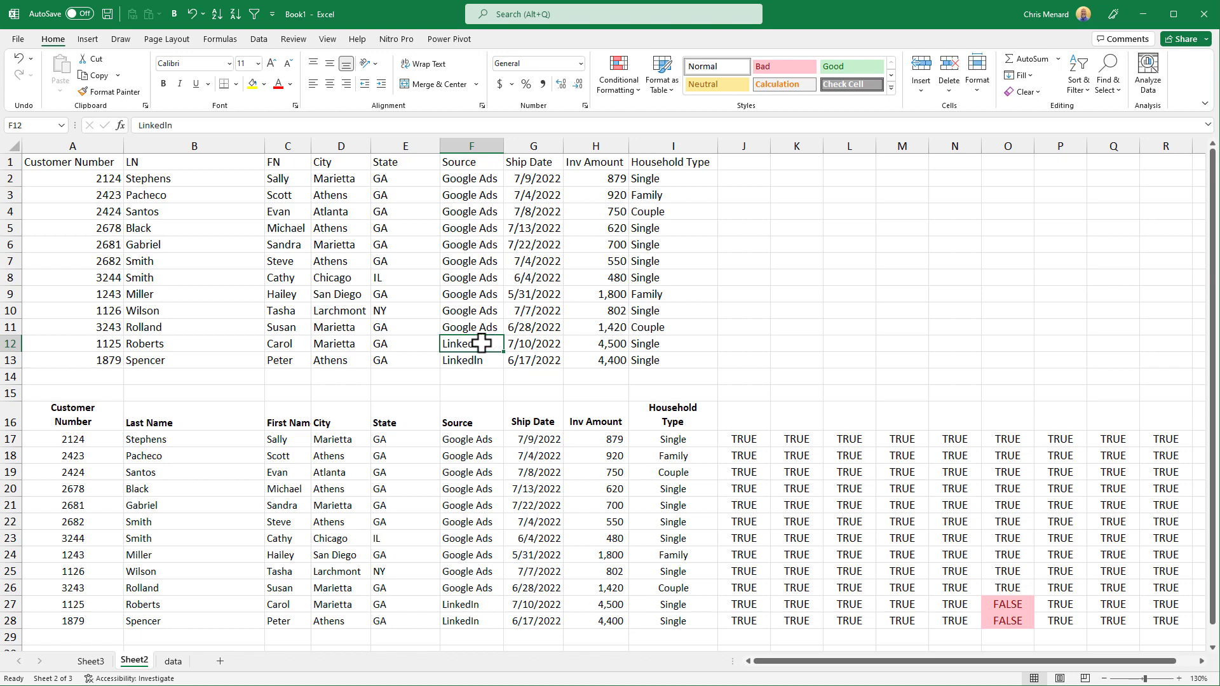
double_click(476, 344)
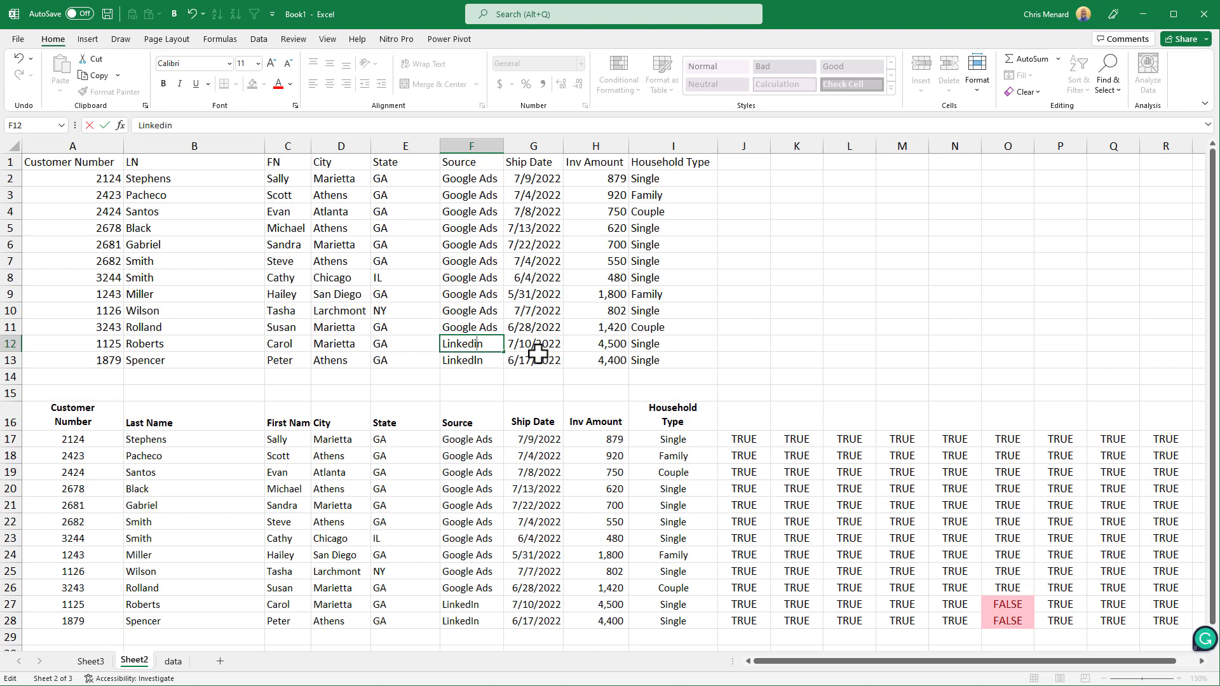
key(Return)
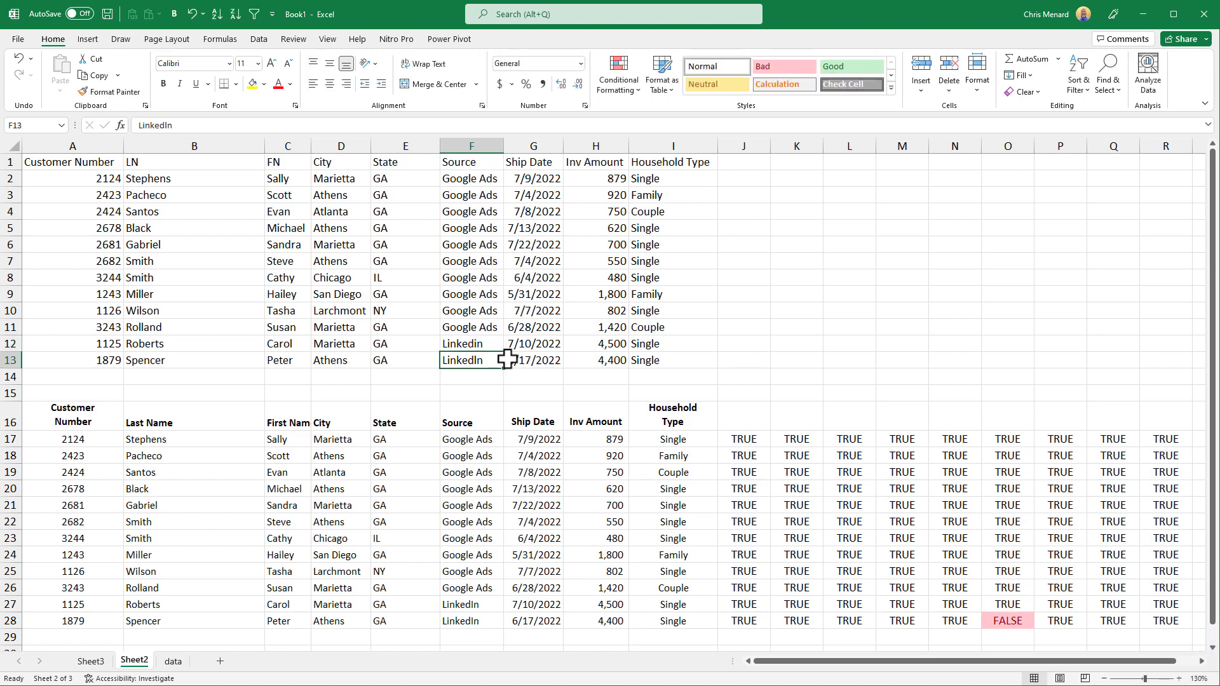
click(483, 341)
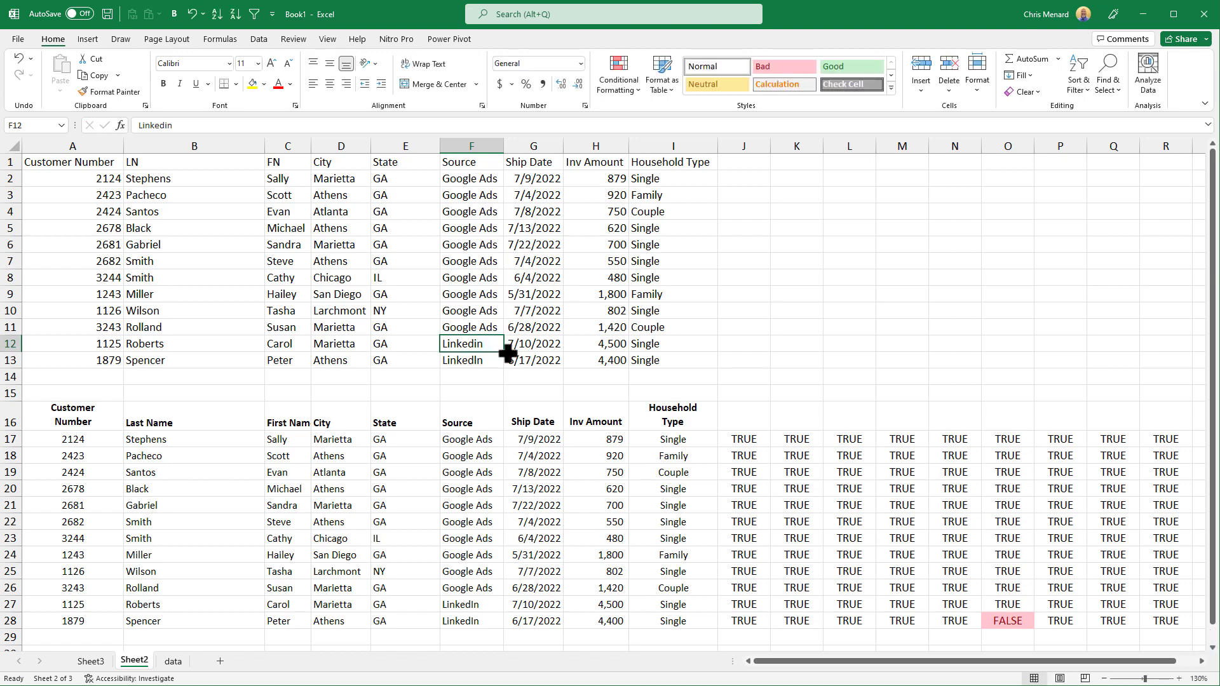